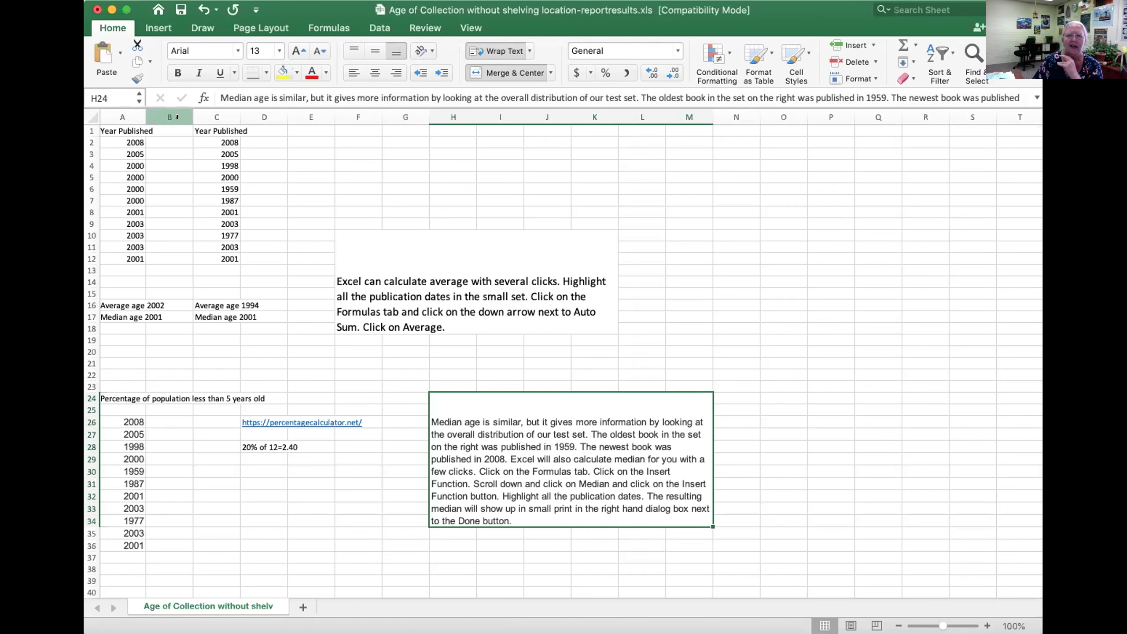
# Highlight the year lists in columns A and C in turn, then deselect each
pyautogui.moveTo(133, 129); pyautogui.dragTo(129, 258)
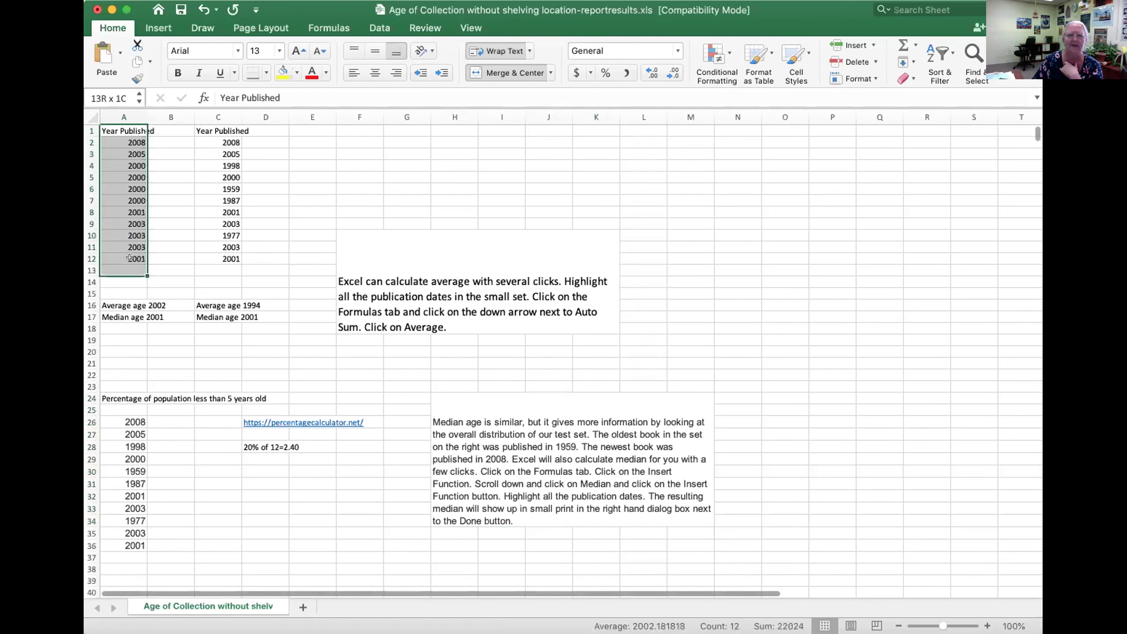
pyautogui.click(152, 269)
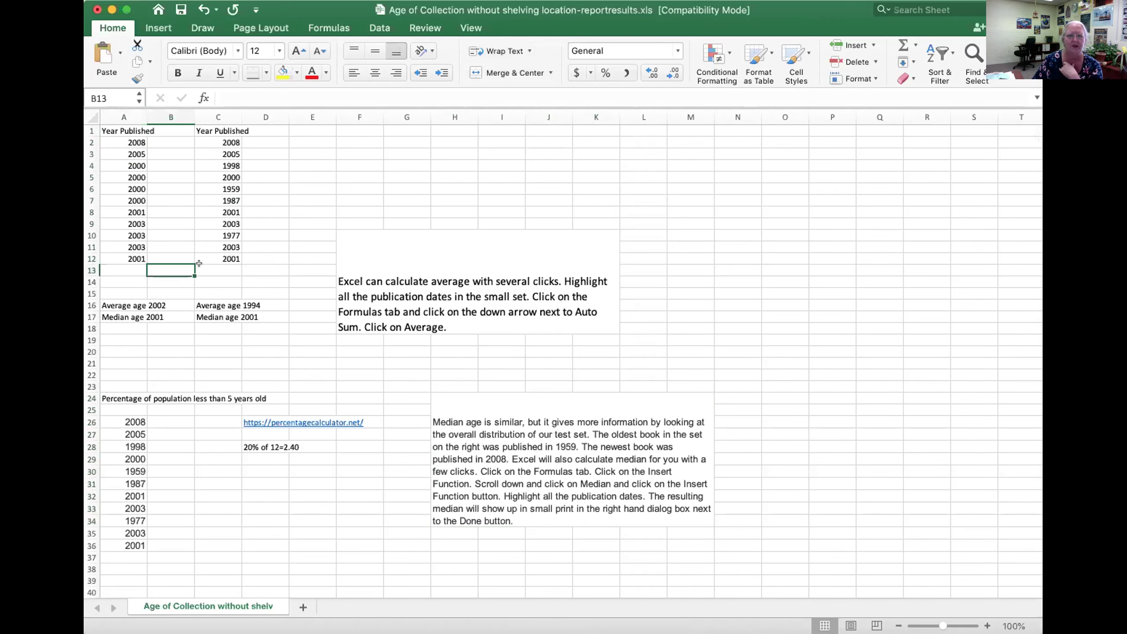
pyautogui.moveTo(233, 143); pyautogui.dragTo(233, 259)
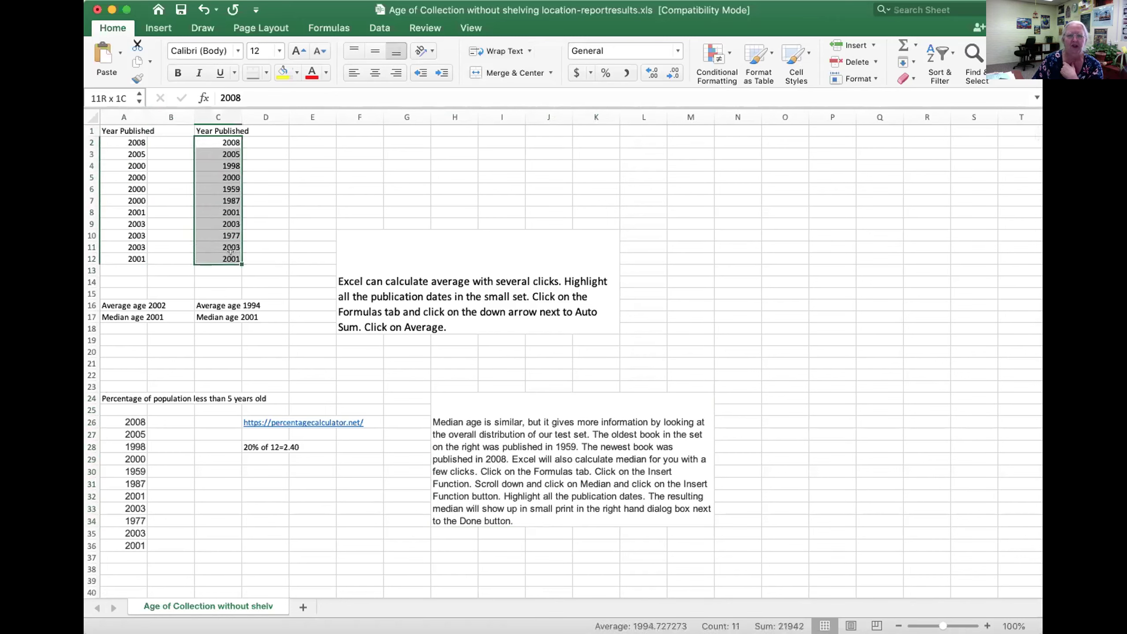
pyautogui.click(316, 220)
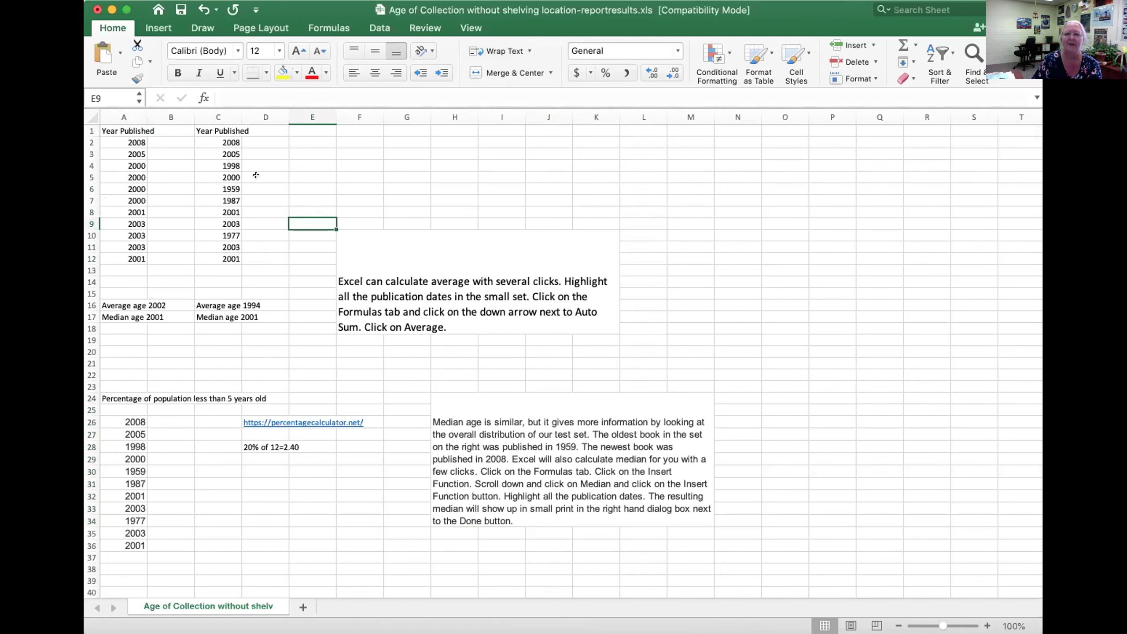
# Point out the 1959, 1987, 1977 and 1998 entries in column C, then select A2:A12
pyautogui.click(224, 187)
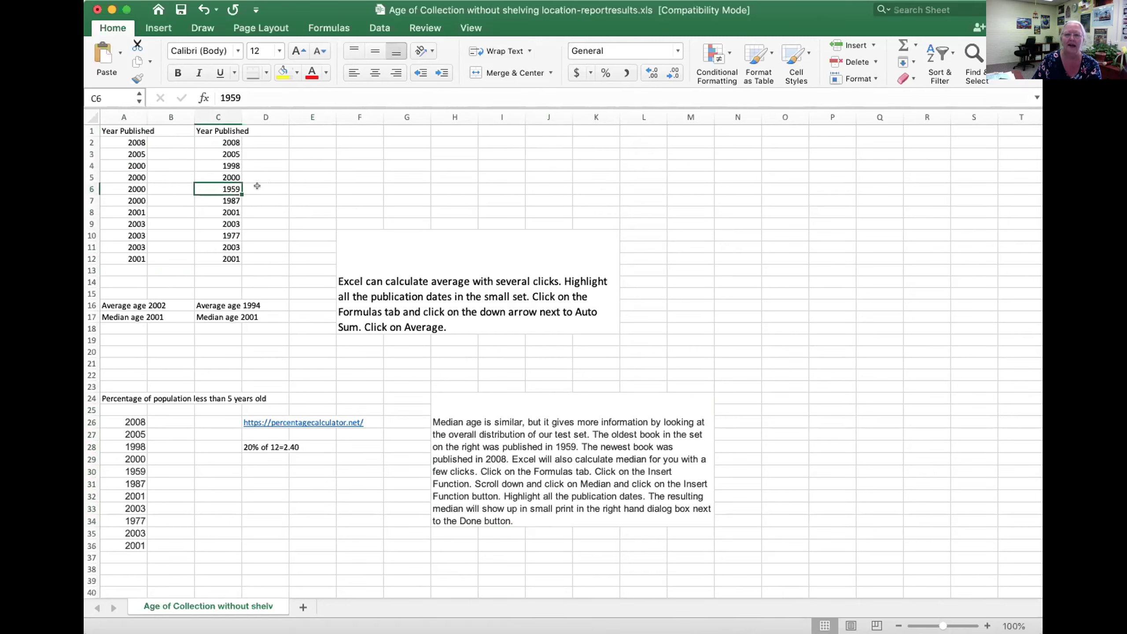
pyautogui.click(232, 195)
pyautogui.click(225, 232)
pyautogui.click(232, 163)
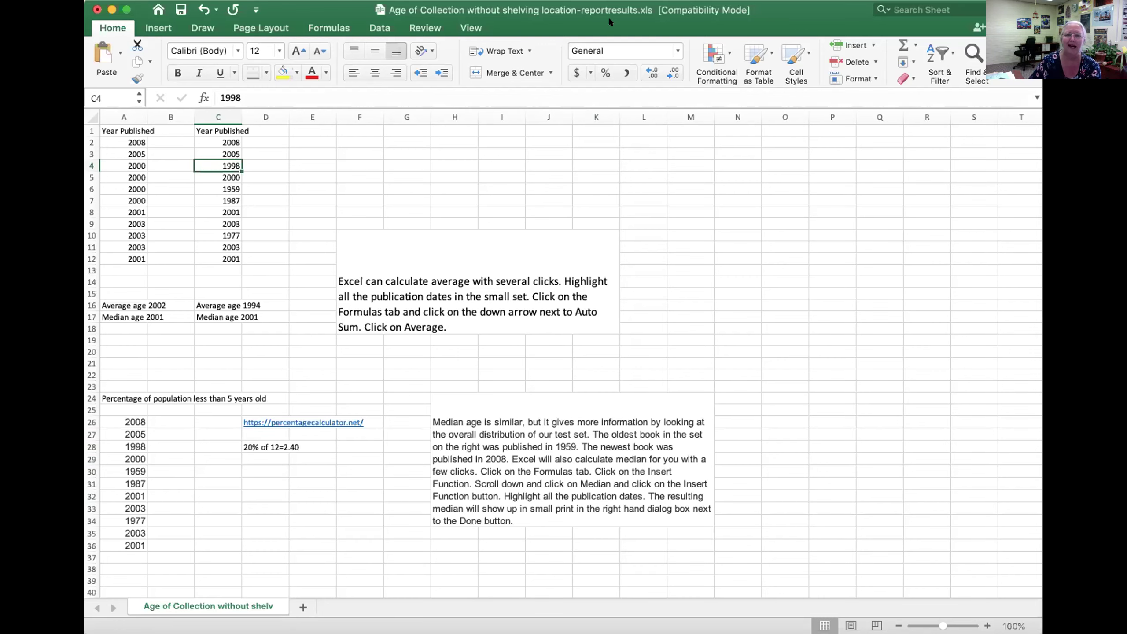
pyautogui.click(621, 176)
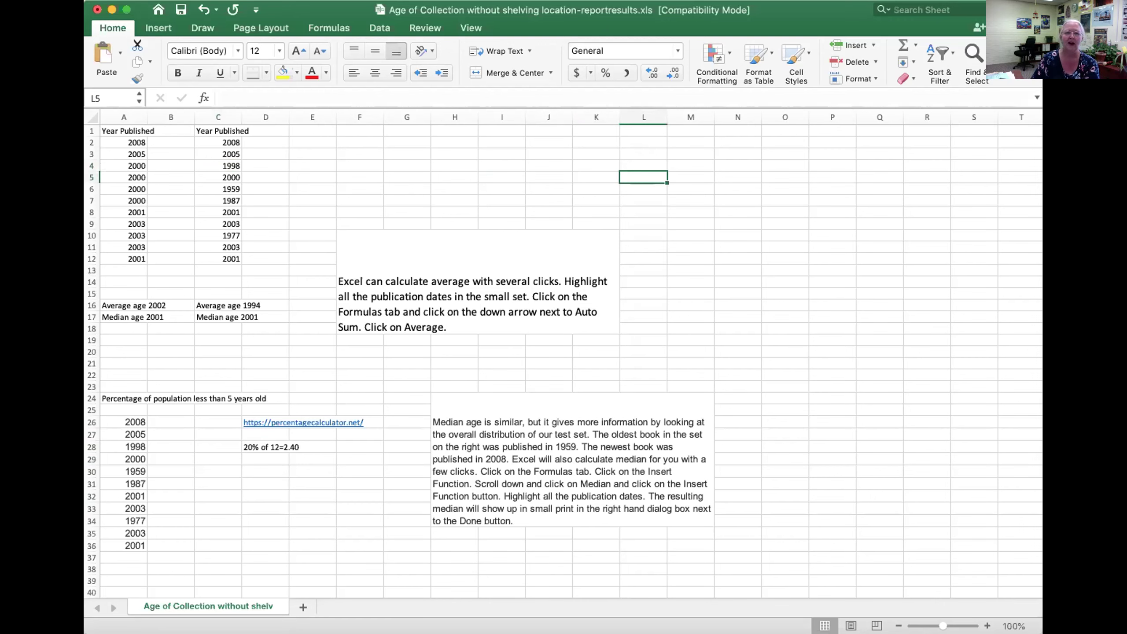
pyautogui.moveTo(128, 142); pyautogui.dragTo(130, 258)
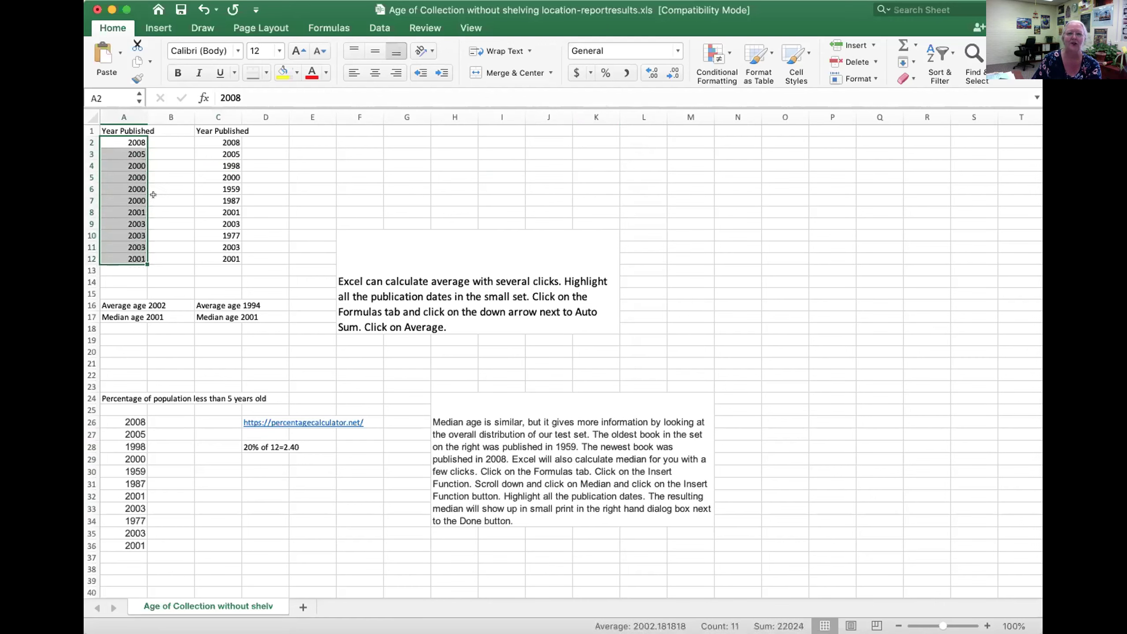
# Try an AutoSum Average of A2:A12 in A13, giving 2002.18182, then undo it
pyautogui.click(314, 29)
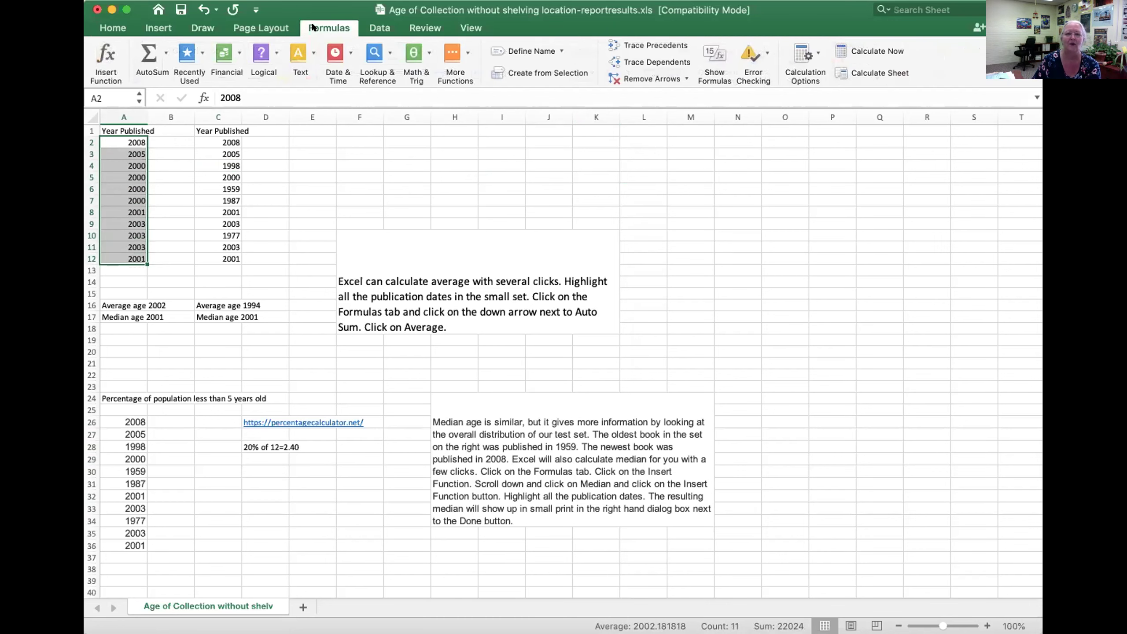
pyautogui.click(165, 53)
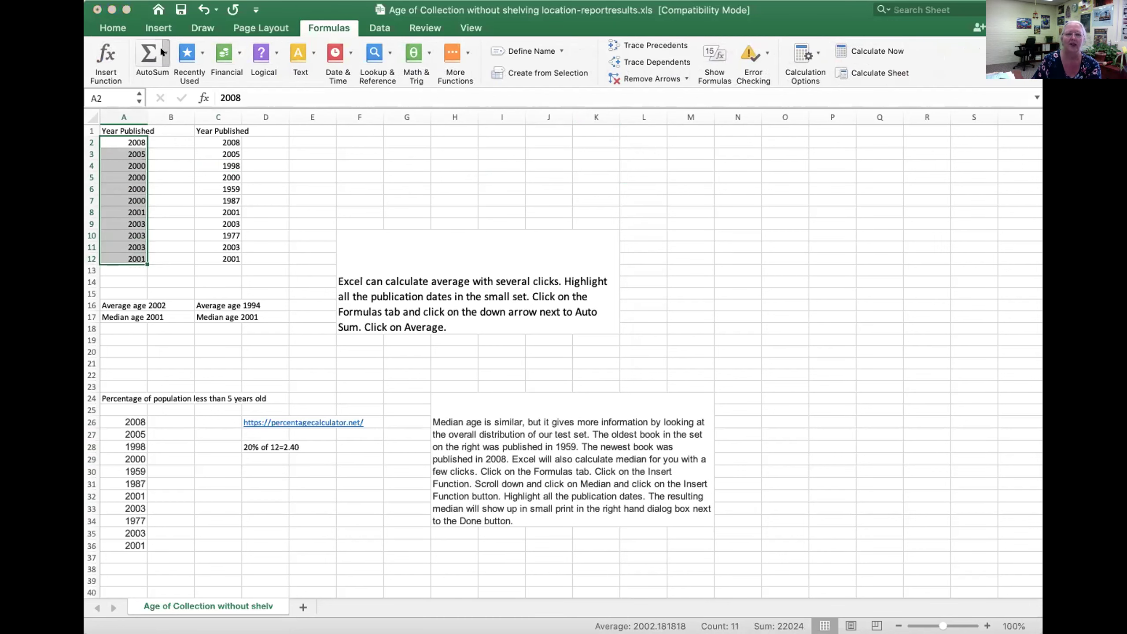
pyautogui.click(192, 95)
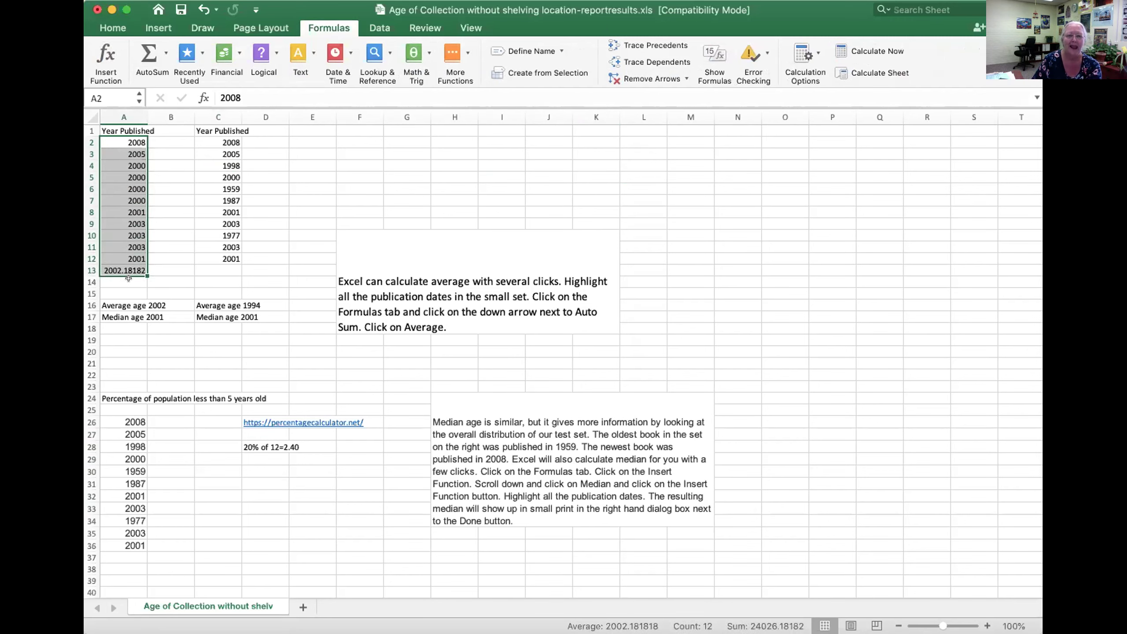
pyautogui.click(116, 268)
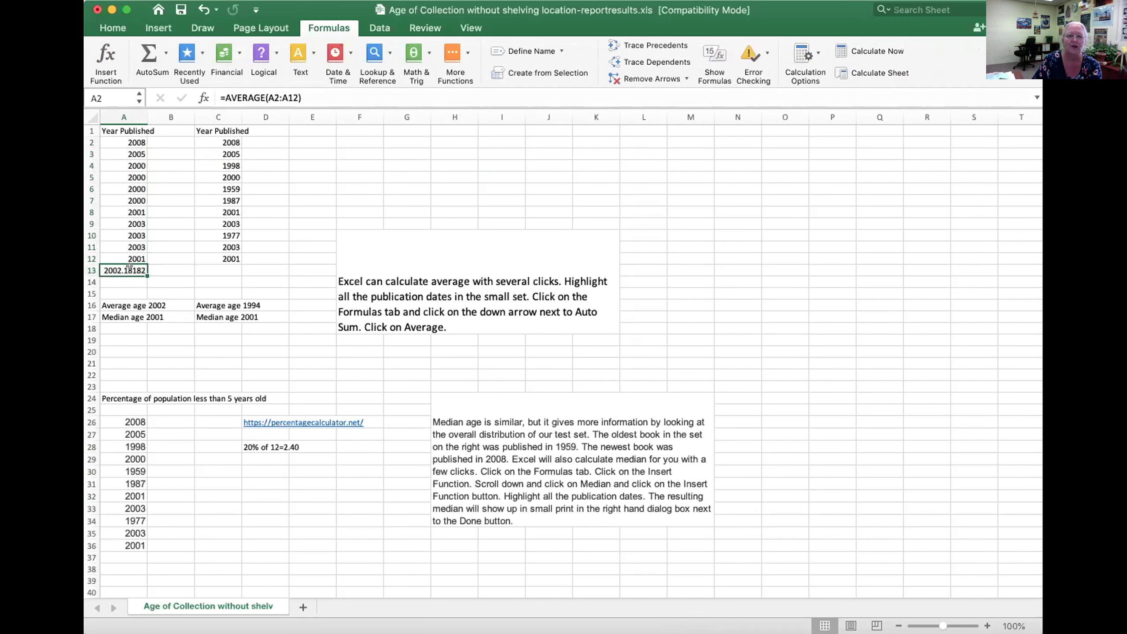
pyautogui.press('super+z')
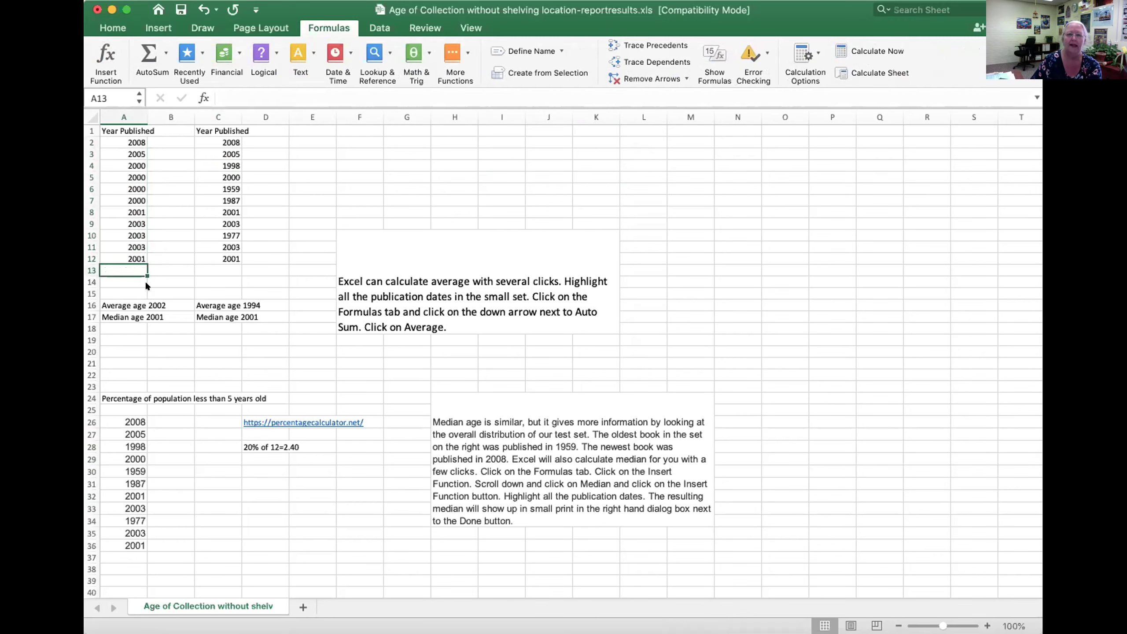
# Try an AutoSum Average of C2:C12 in C13, giving 1994.72727, then undo it
pyautogui.moveTo(222, 142); pyautogui.dragTo(230, 246)
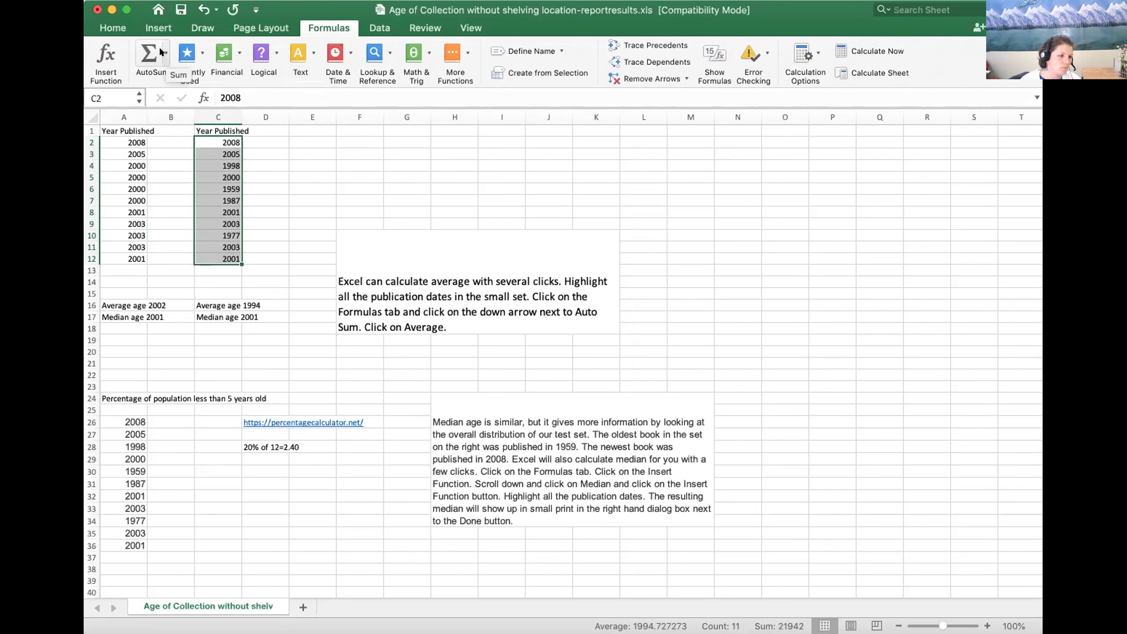
pyautogui.click(191, 87)
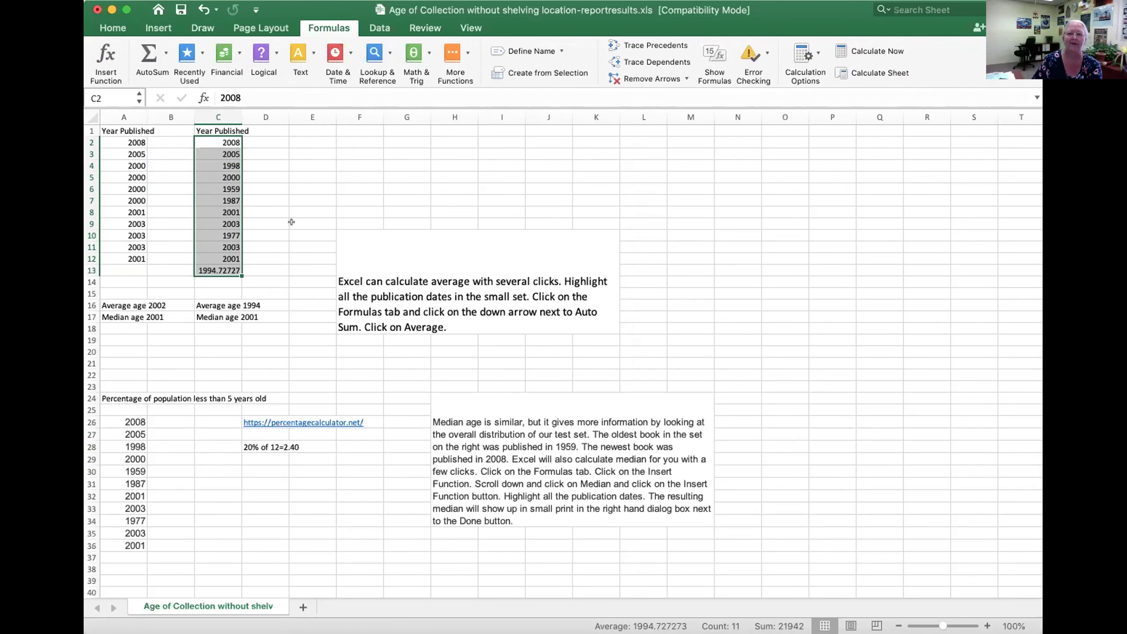
pyautogui.click(213, 265)
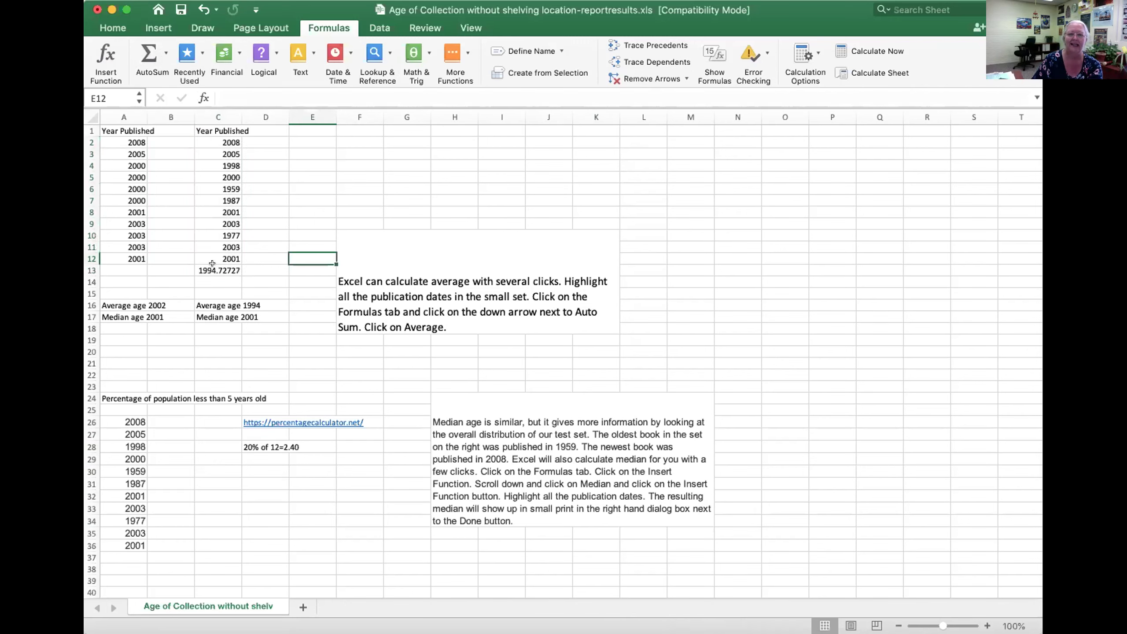
pyautogui.press('super+z')
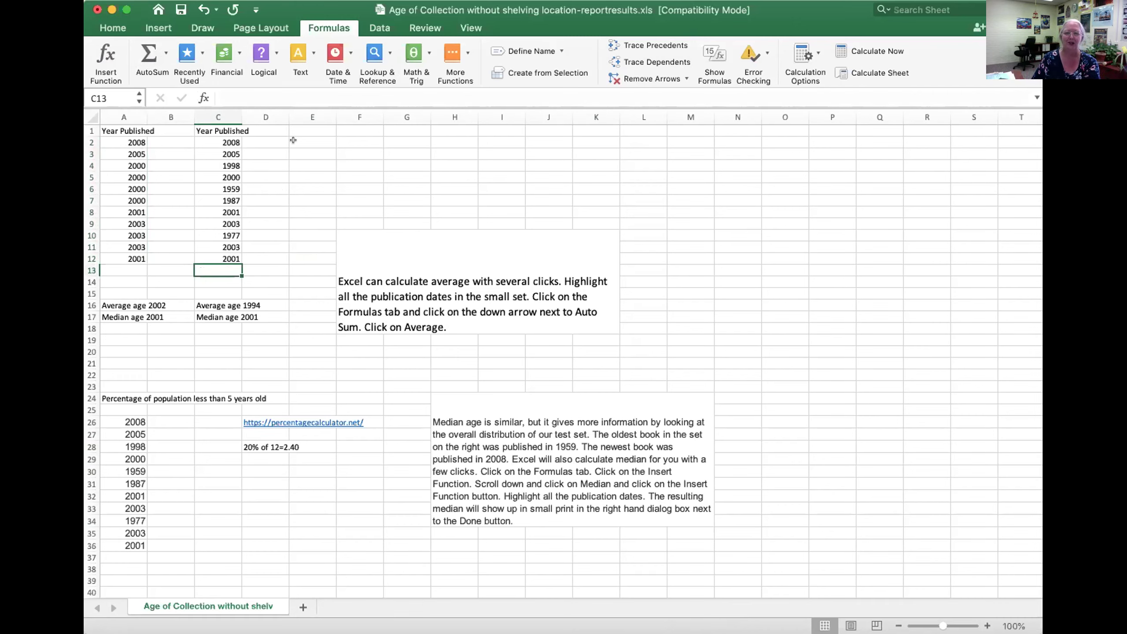
# Build a trial MEDIAN of C2:C12 in the Formula Builder, returning 2001 in C13, then remove it
pyautogui.click(105, 55)
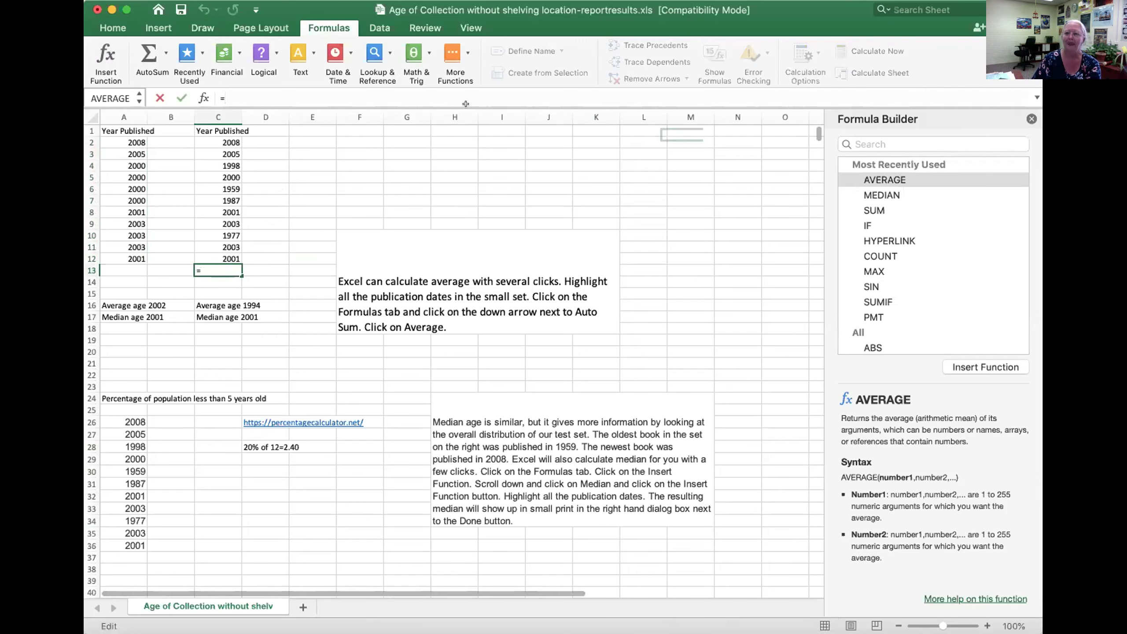
pyautogui.click(878, 194)
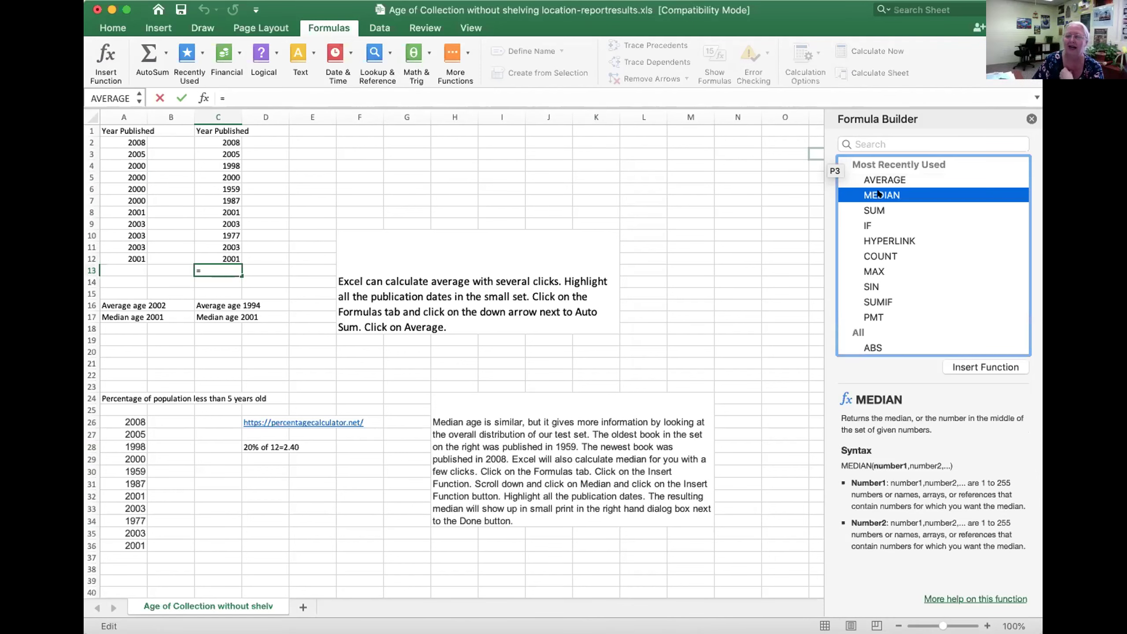
pyautogui.click(989, 367)
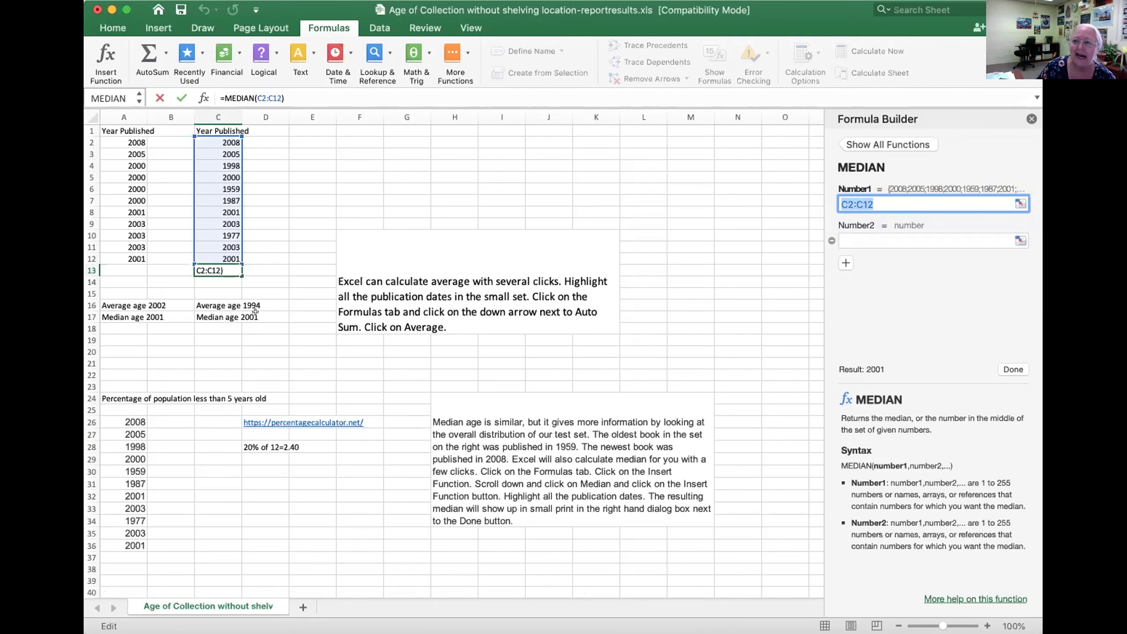
pyautogui.click(1015, 368)
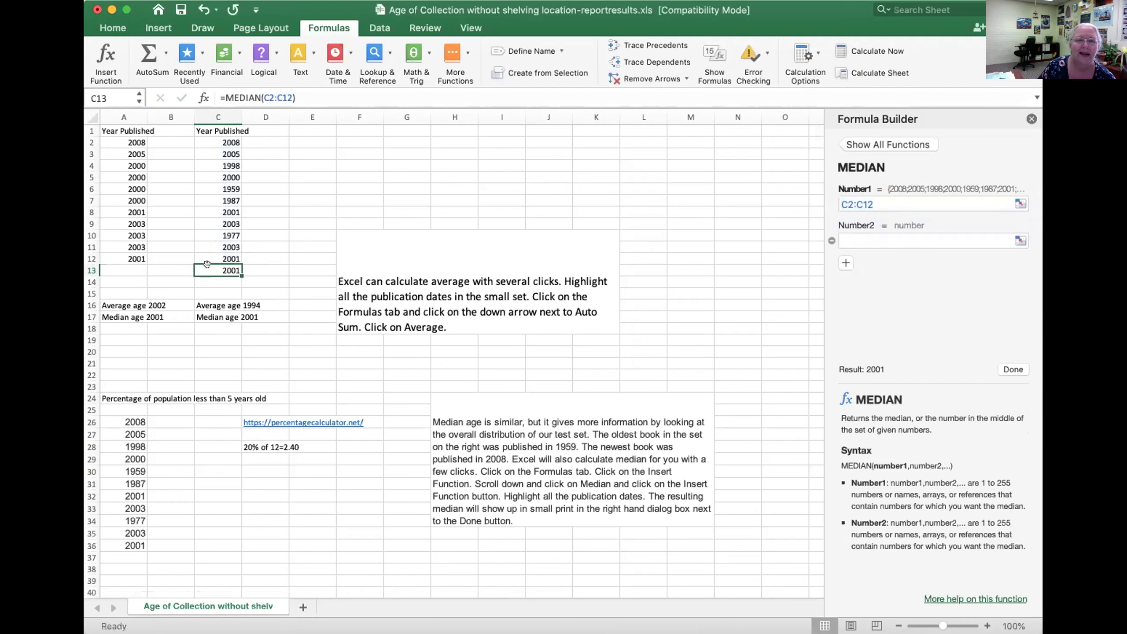
pyautogui.press('Delete')
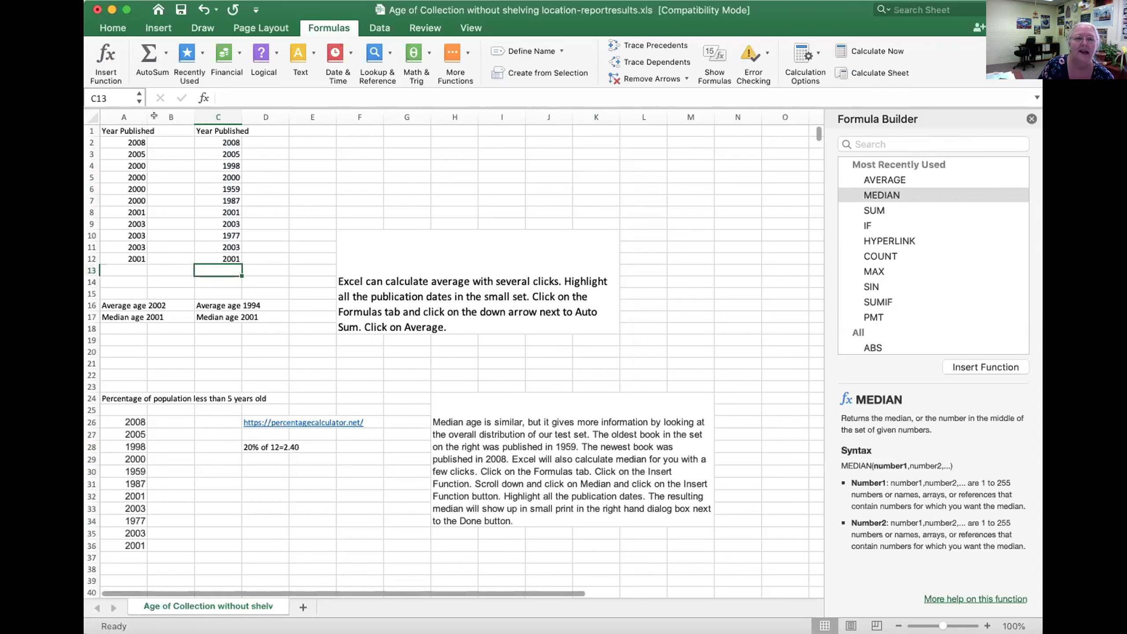
pyautogui.moveTo(130, 137); pyautogui.dragTo(132, 259)
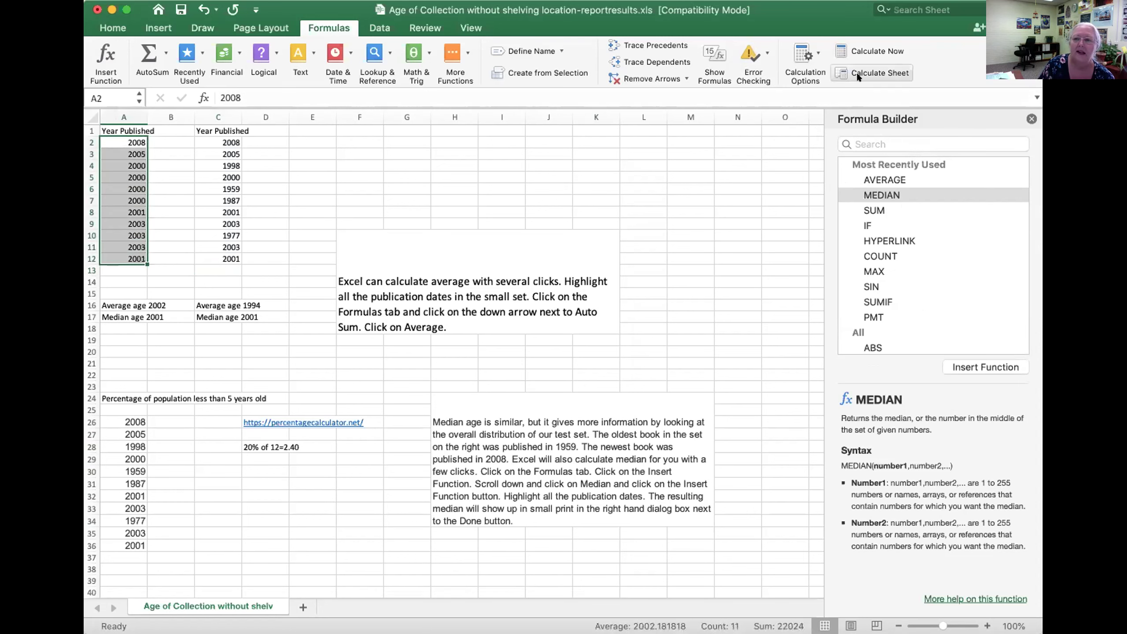
pyautogui.click(969, 366)
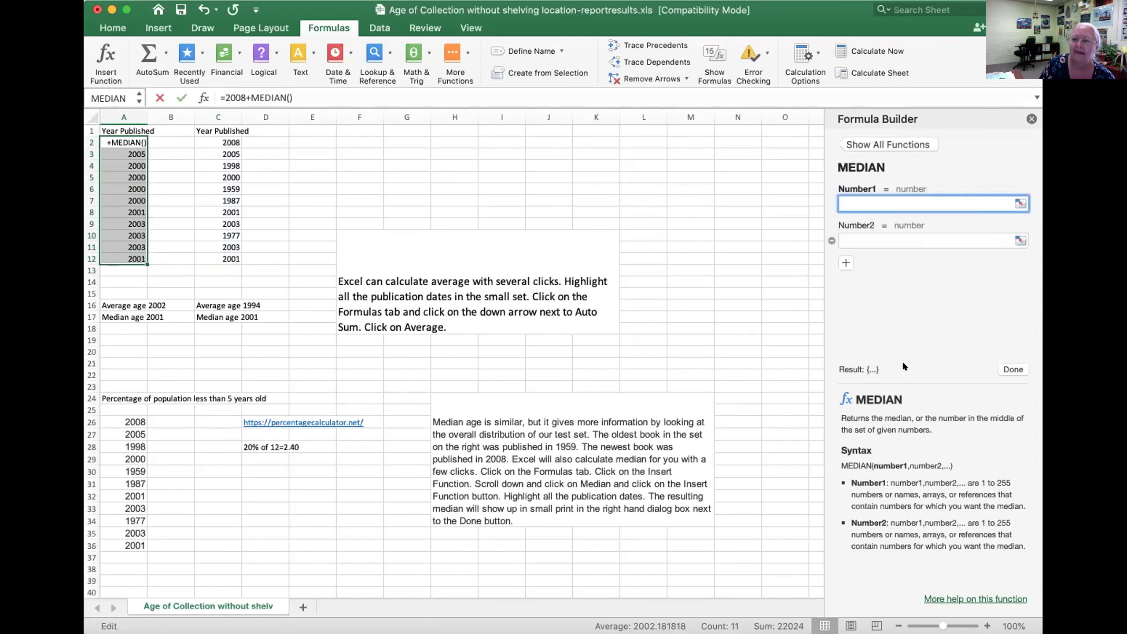
pyautogui.click(1011, 369)
pyautogui.click(611, 251)
pyautogui.click(128, 189)
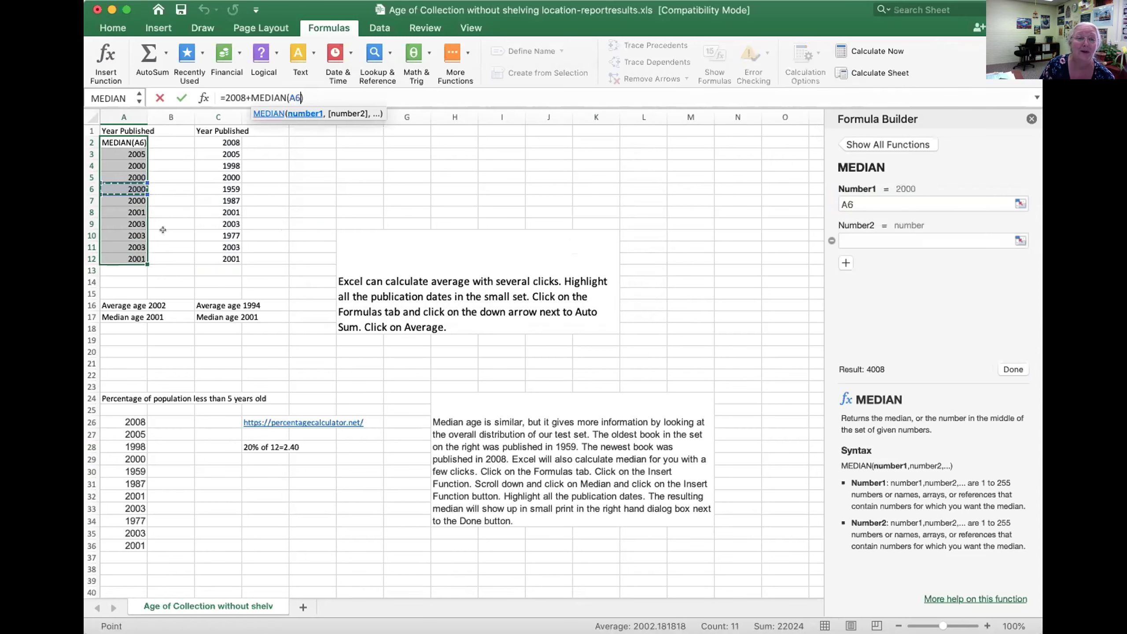
pyautogui.click(341, 174)
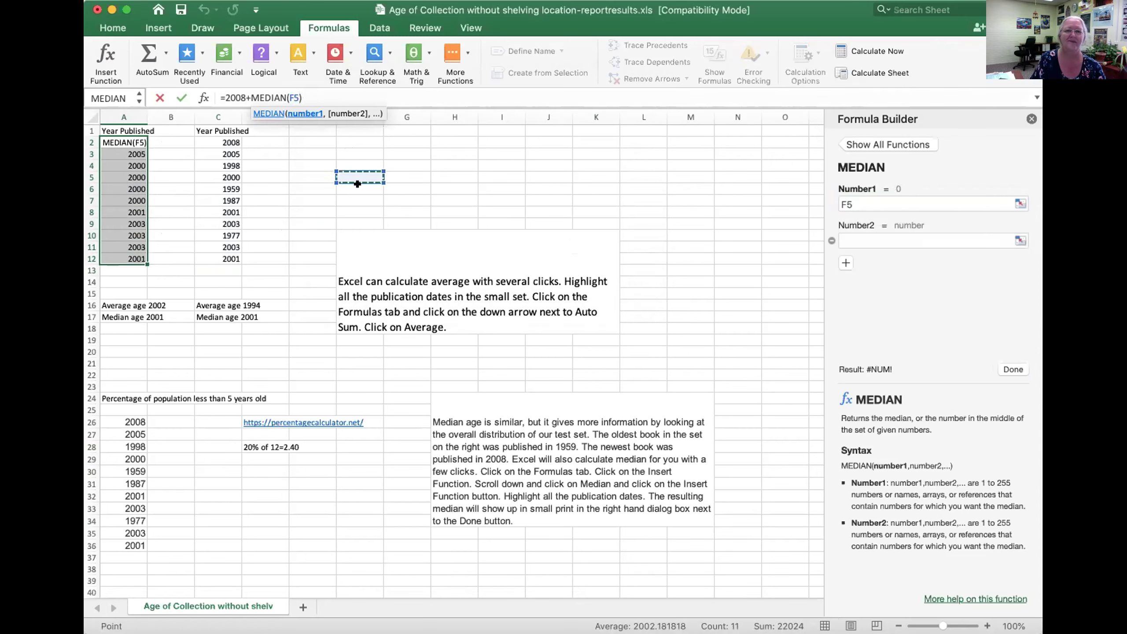
pyautogui.click(1009, 368)
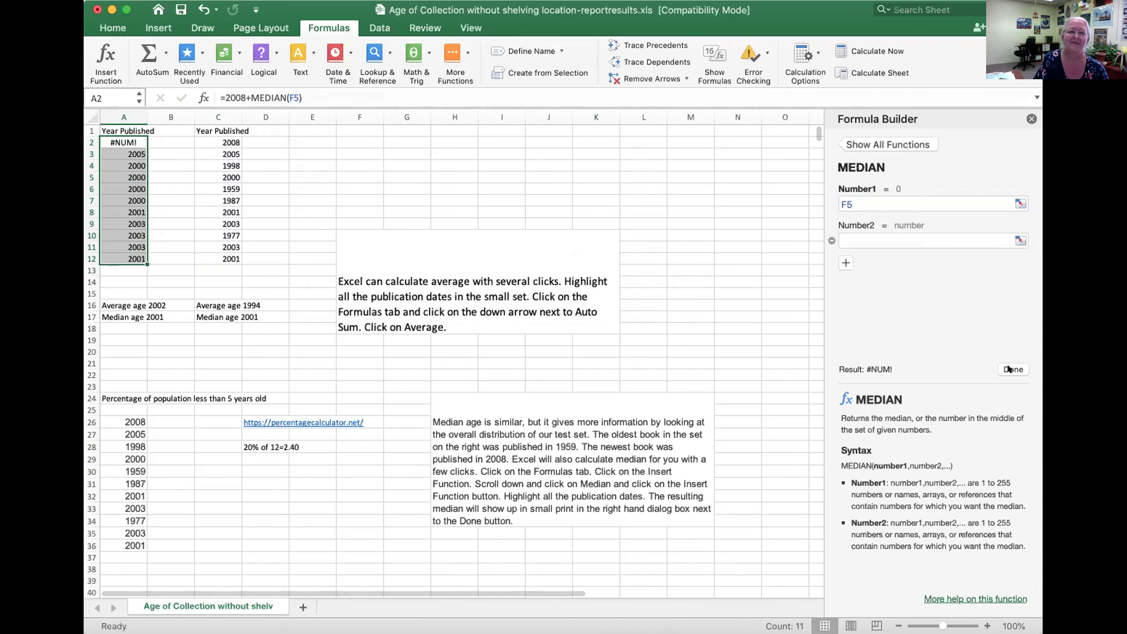
pyautogui.click(118, 137)
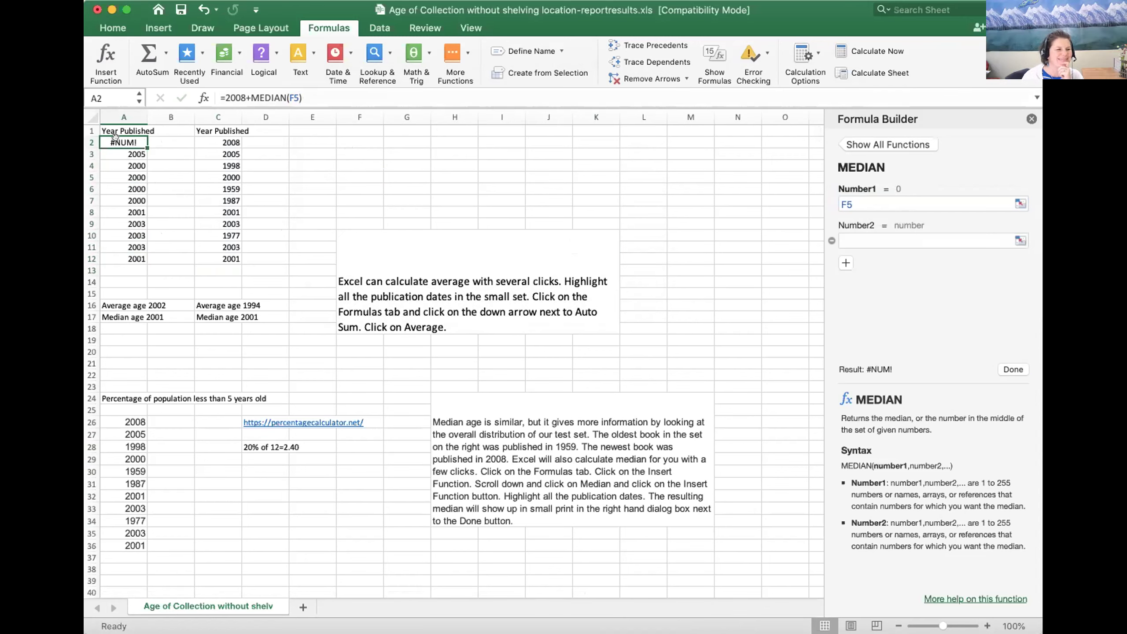
pyautogui.hotkey('ctrl', 'z')
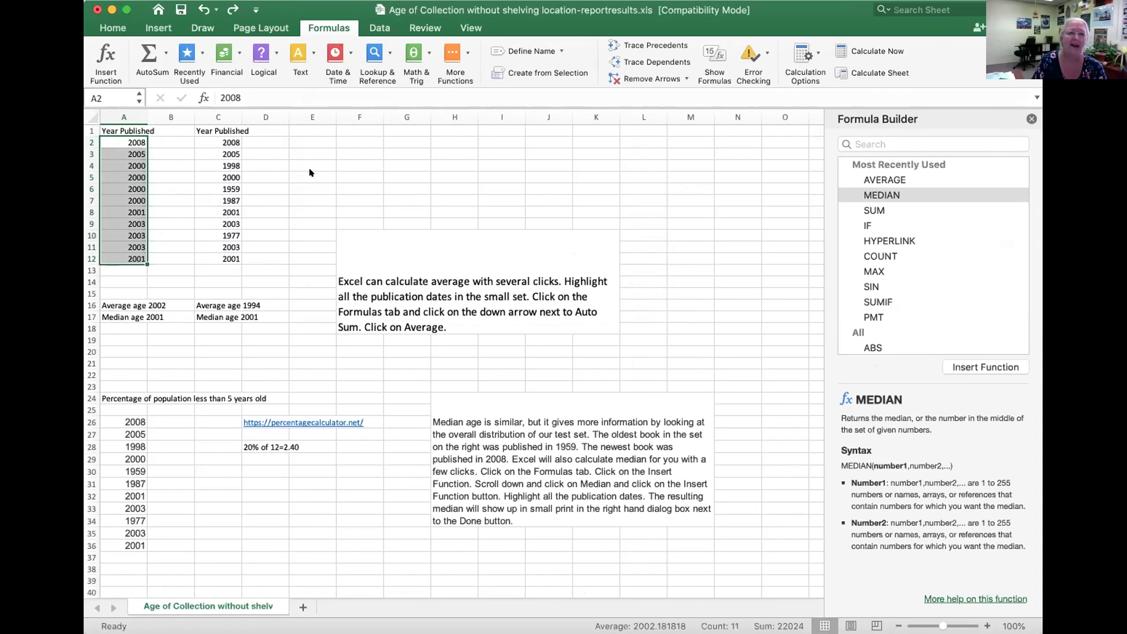
pyautogui.click(351, 176)
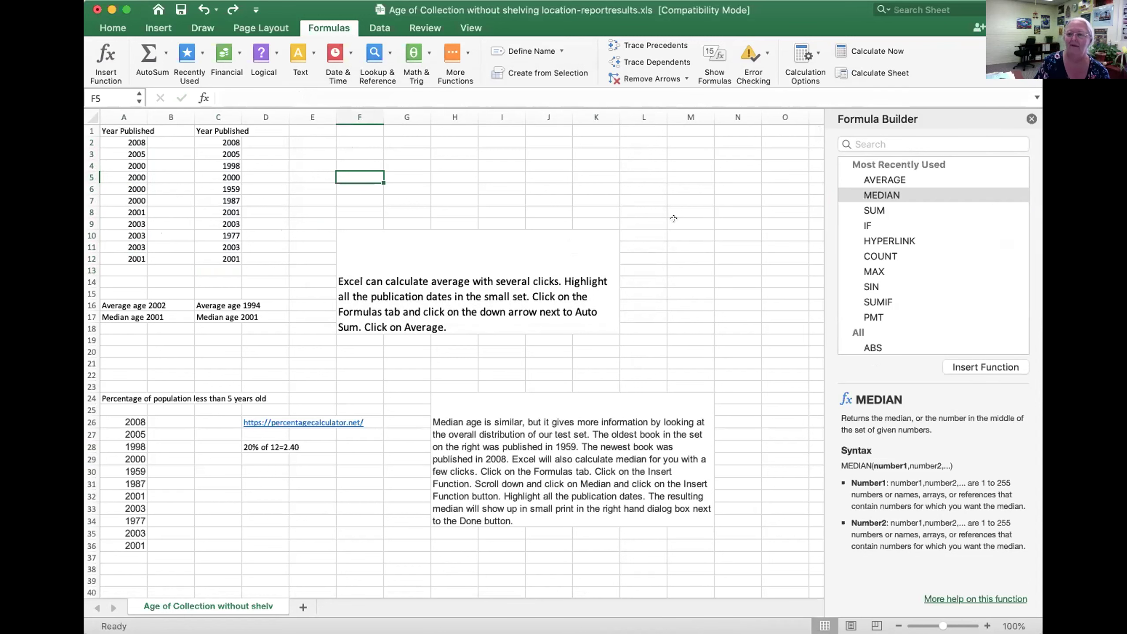
pyautogui.click(871, 196)
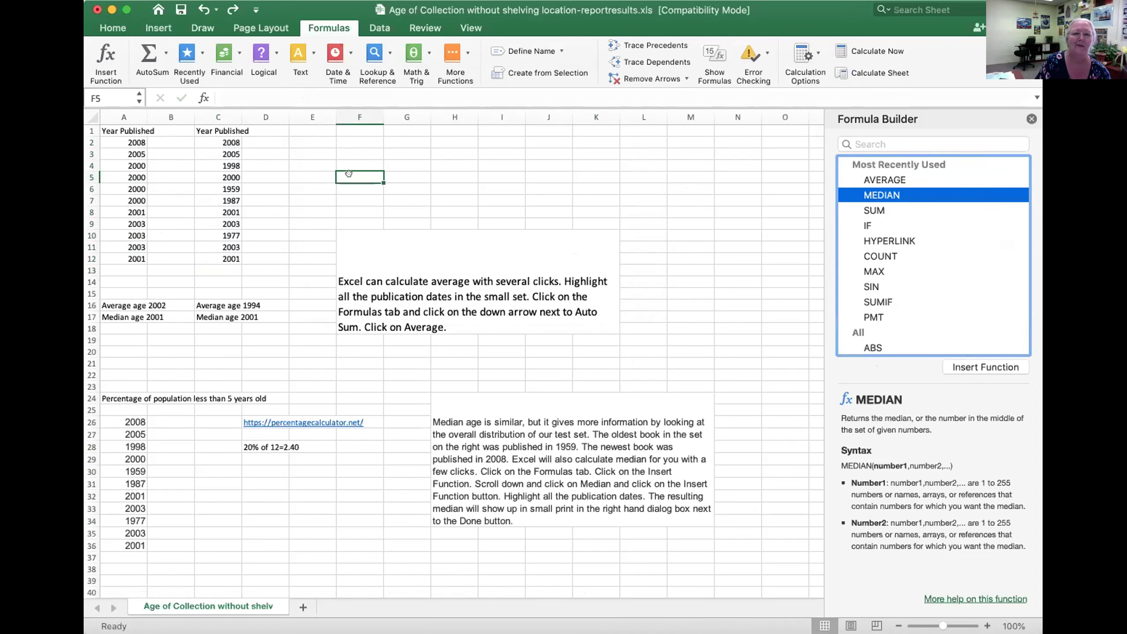
pyautogui.click(954, 367)
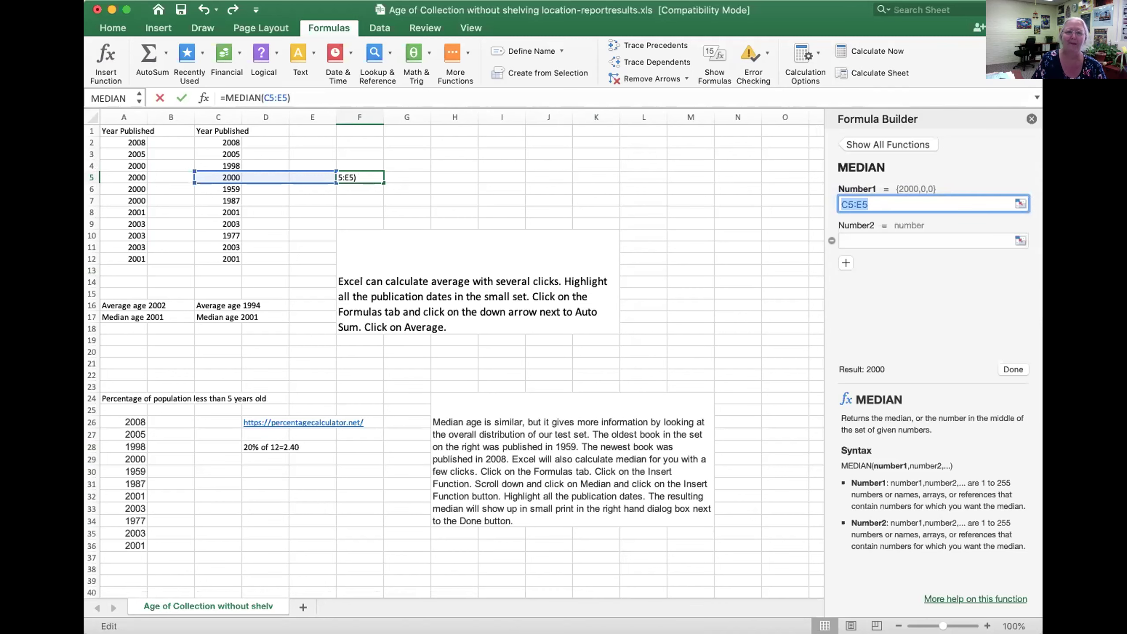
pyautogui.click(1014, 368)
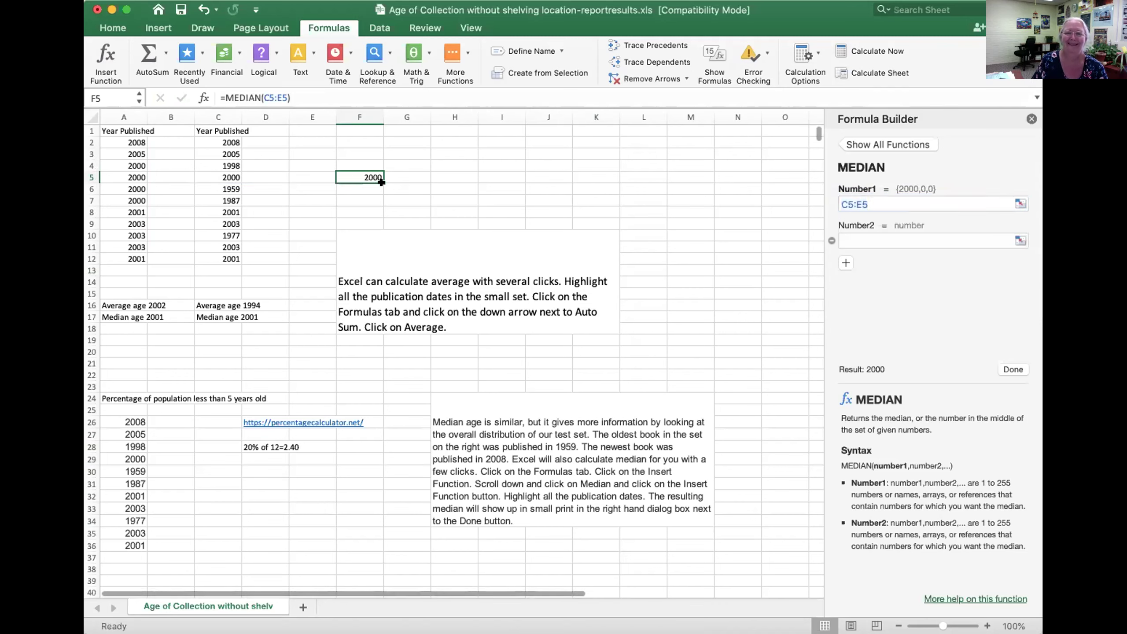
pyautogui.press('Delete')
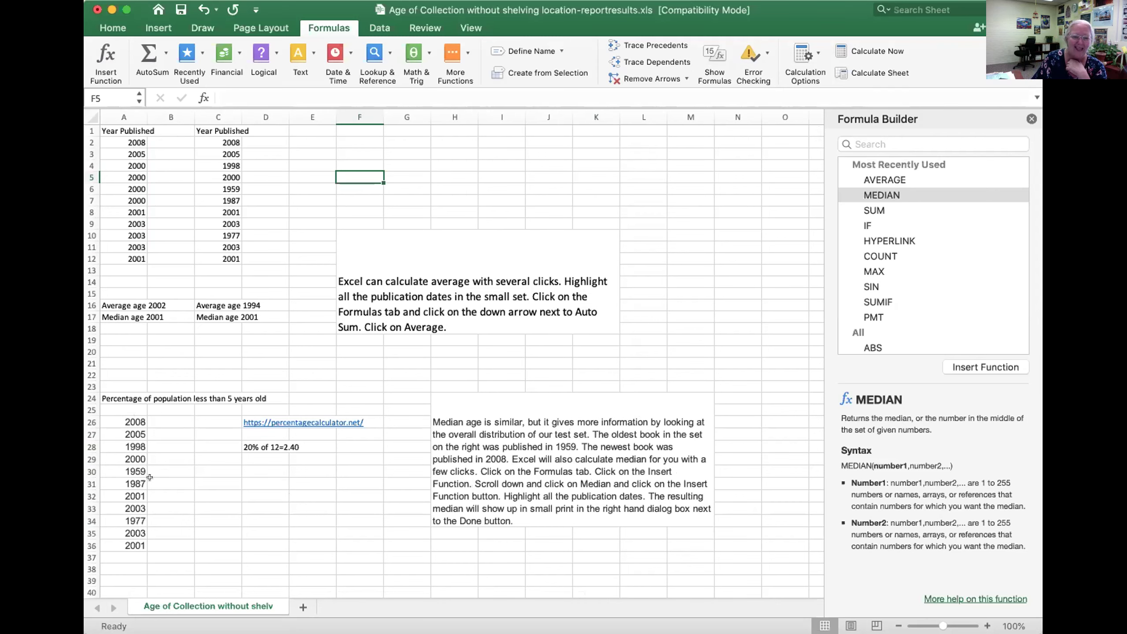
# Review the percentage headings A24:A25 and the lower year list A26:A36
pyautogui.click(175, 393)
pyautogui.moveTo(106, 408); pyautogui.dragTo(104, 394)
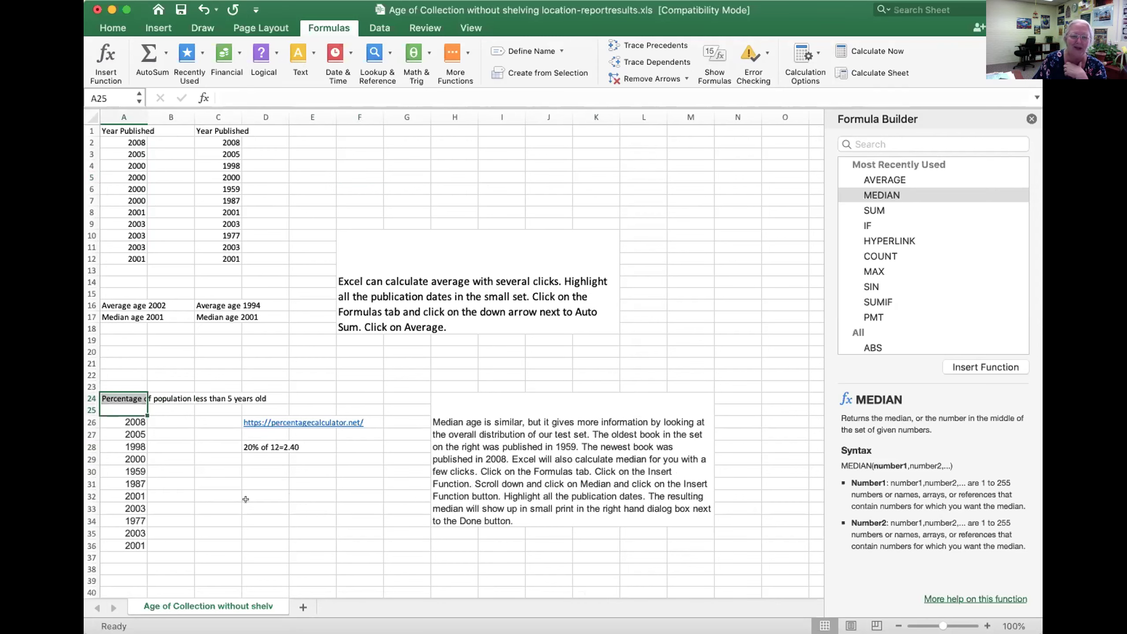
pyautogui.click(385, 506)
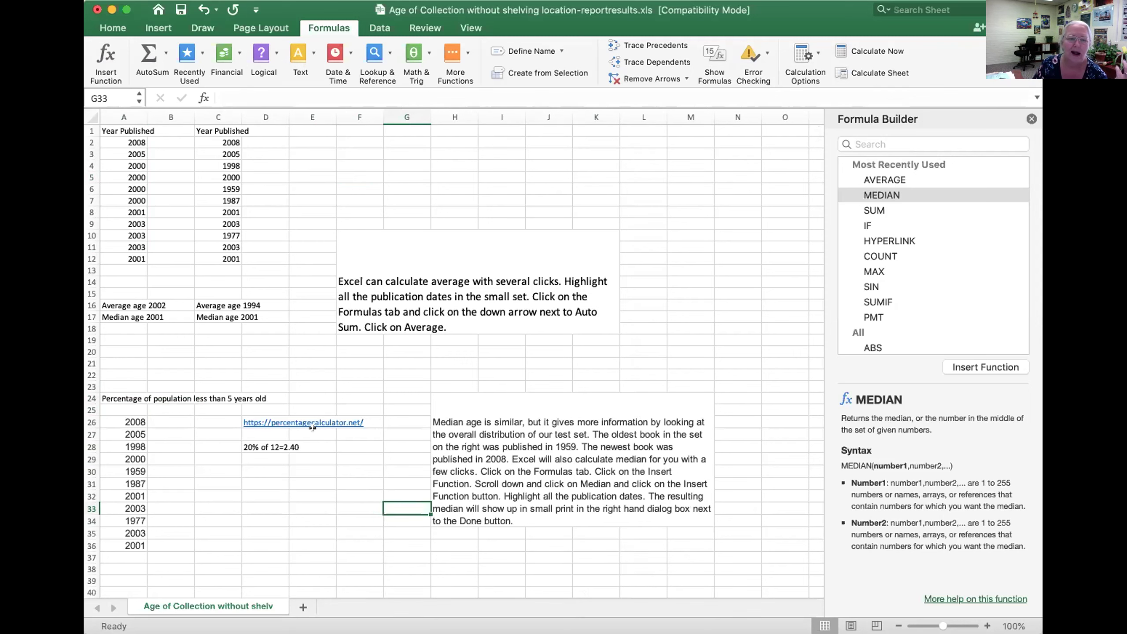
pyautogui.moveTo(128, 420); pyautogui.dragTo(128, 543)
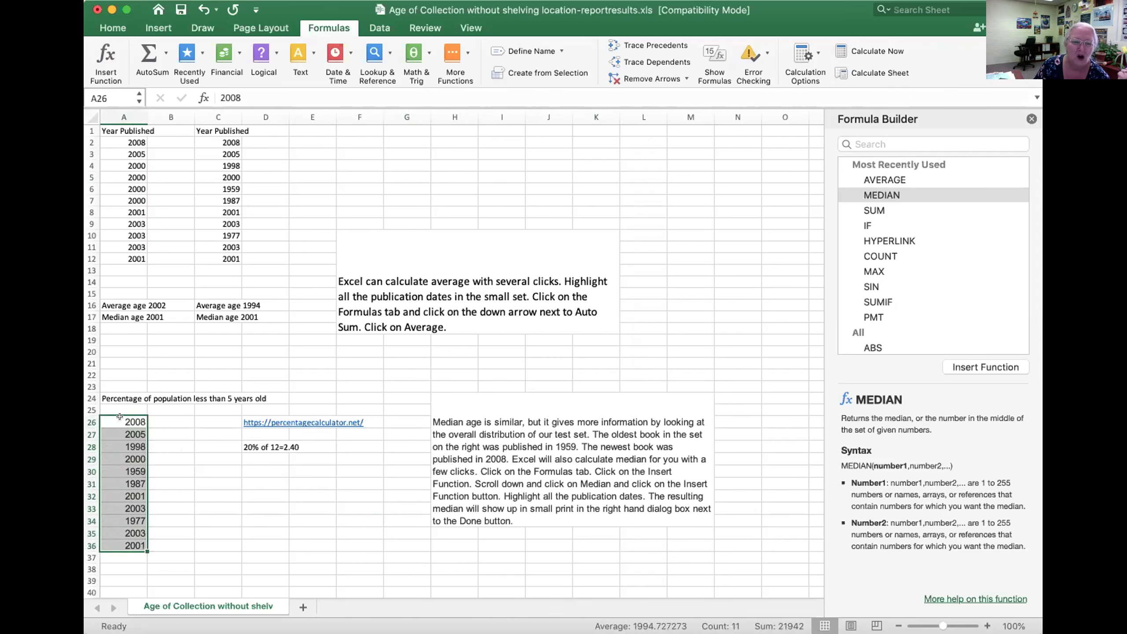
pyautogui.click(219, 406)
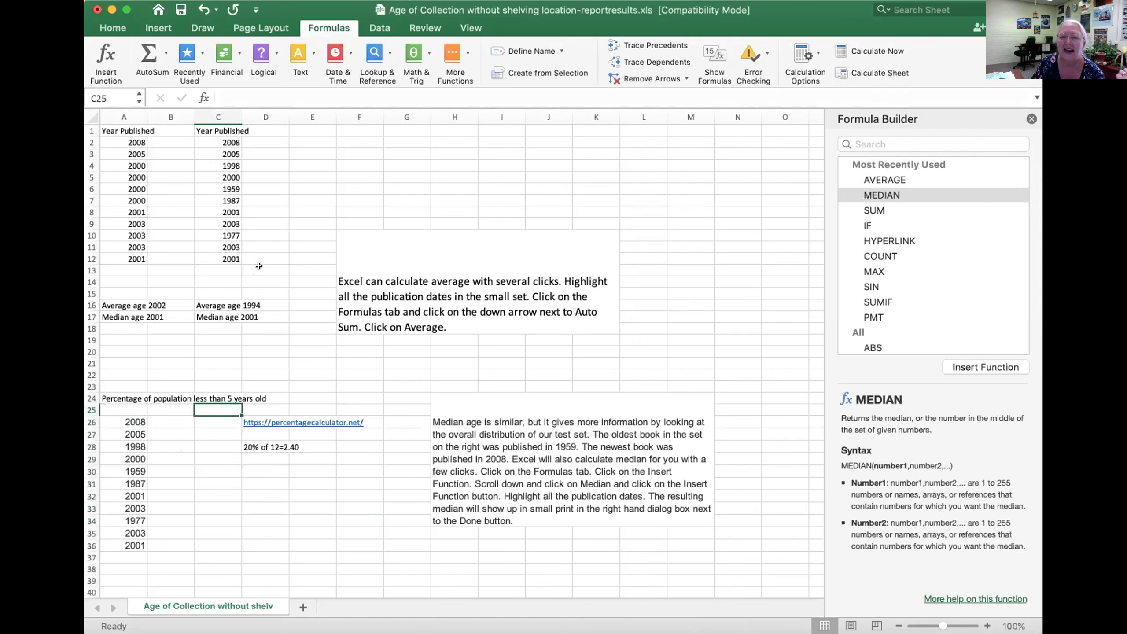
# Save the workbook, keeping the Excel 97-2004 .xls format
pyautogui.click(225, 184)
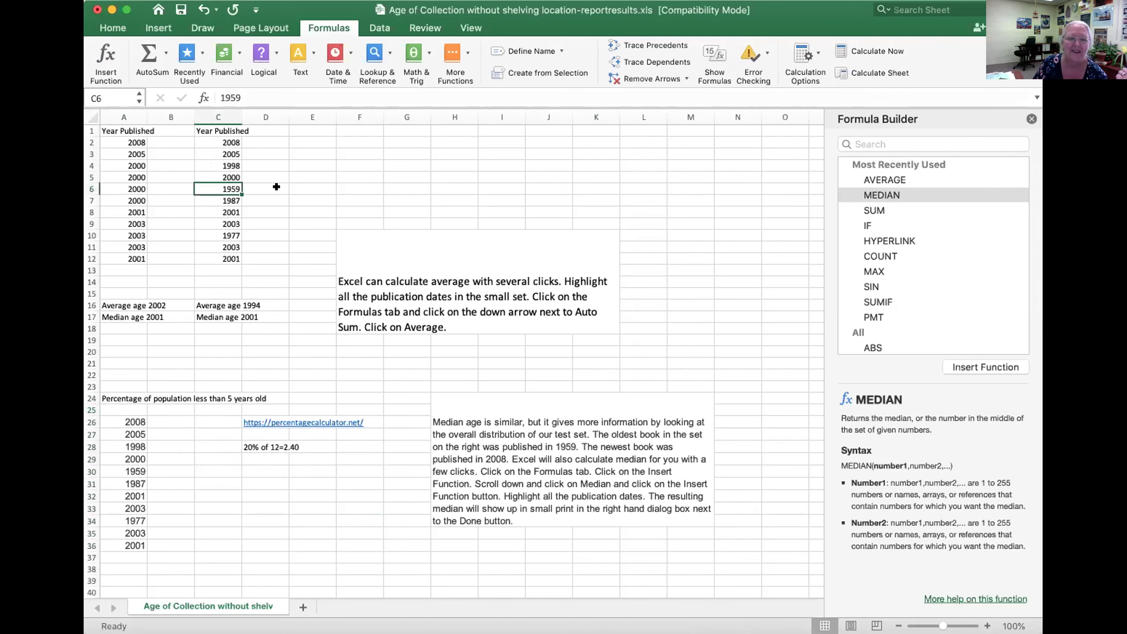
pyautogui.click(355, 208)
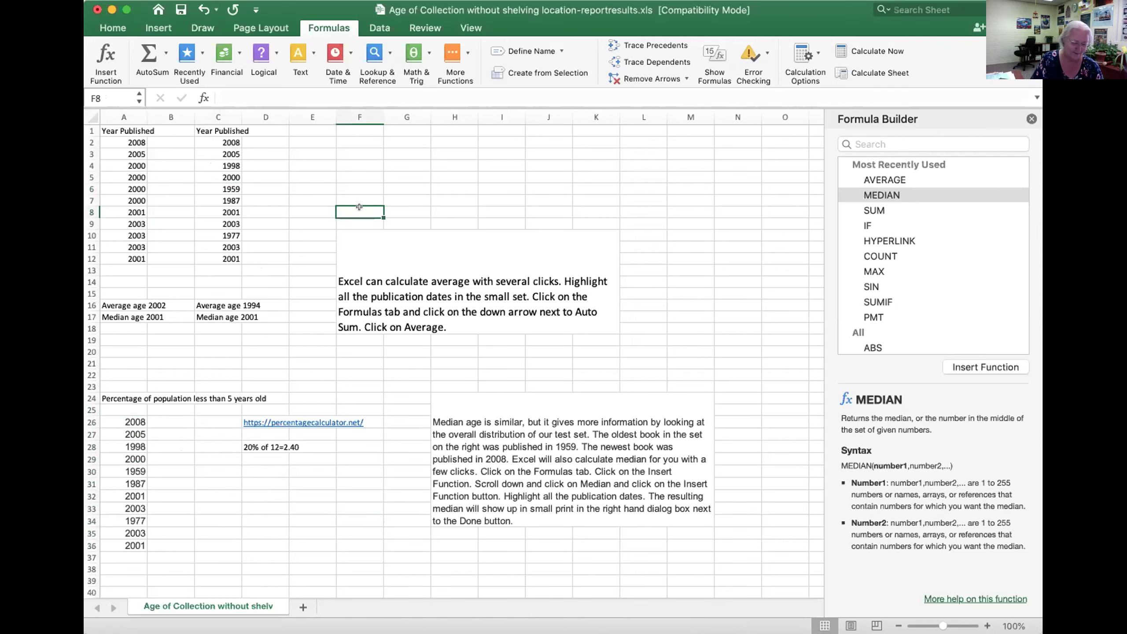
pyautogui.press('super+s')
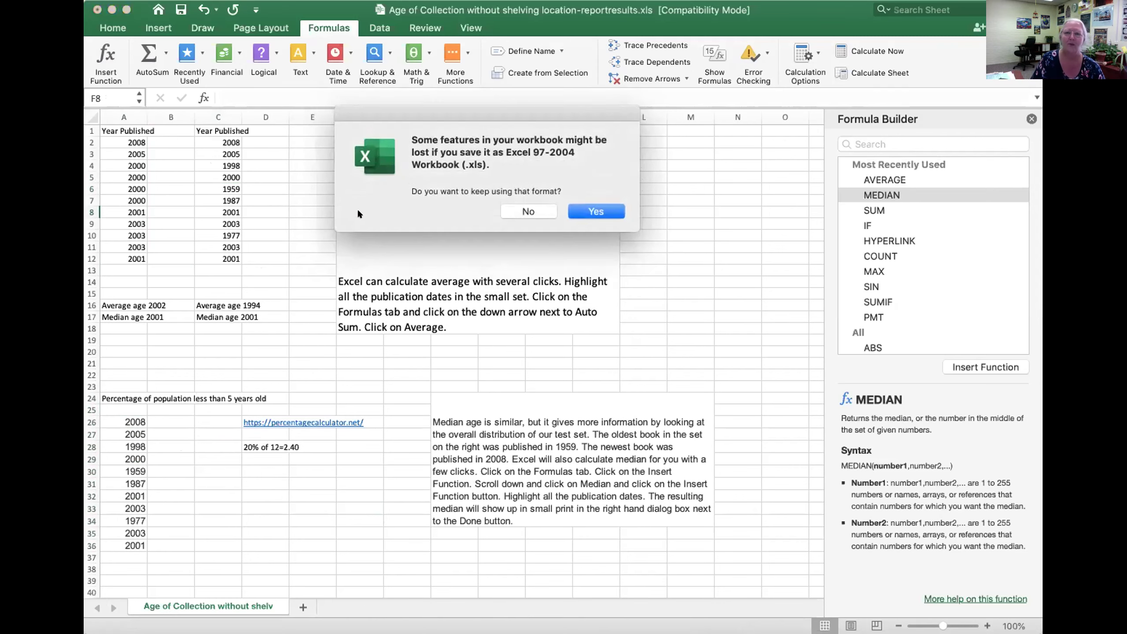
pyautogui.click(619, 209)
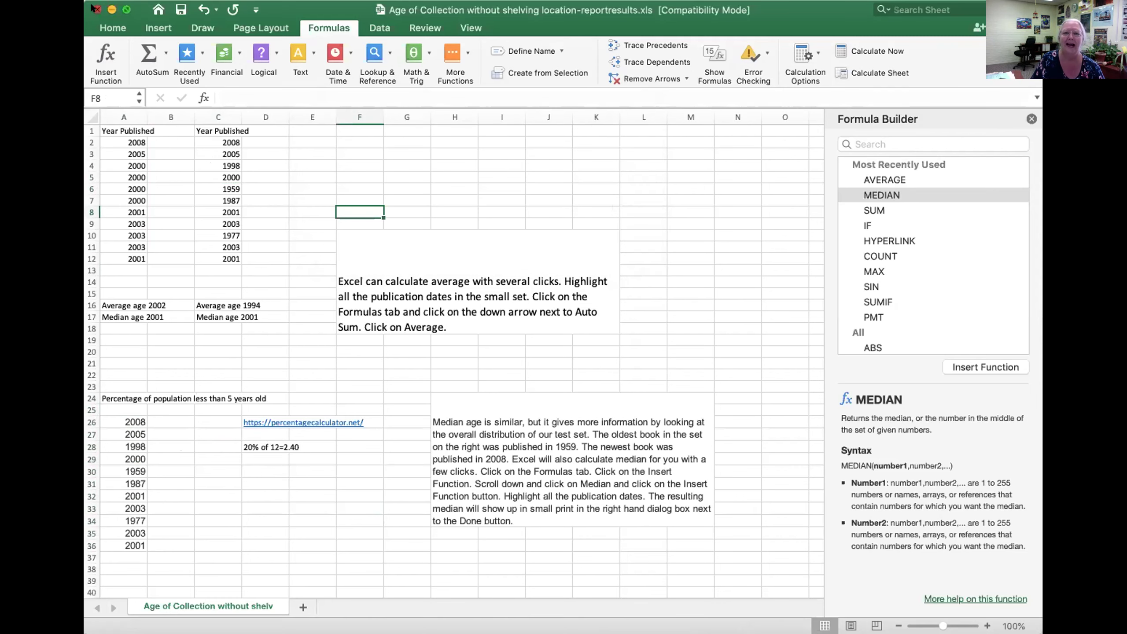
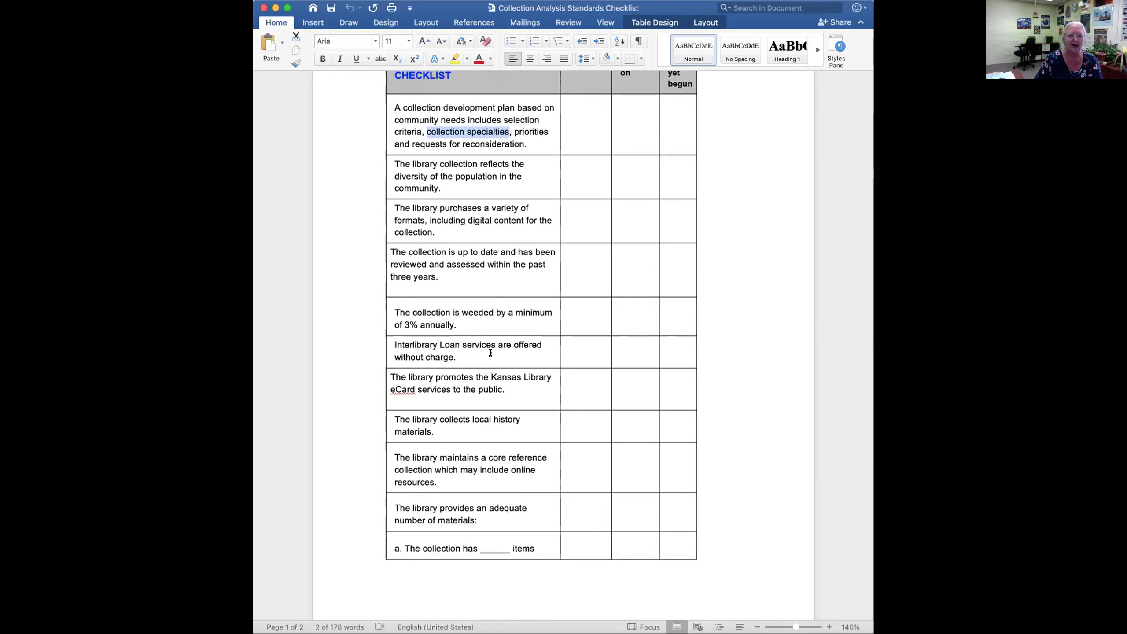
pyautogui.scroll(-5, 493, 291)
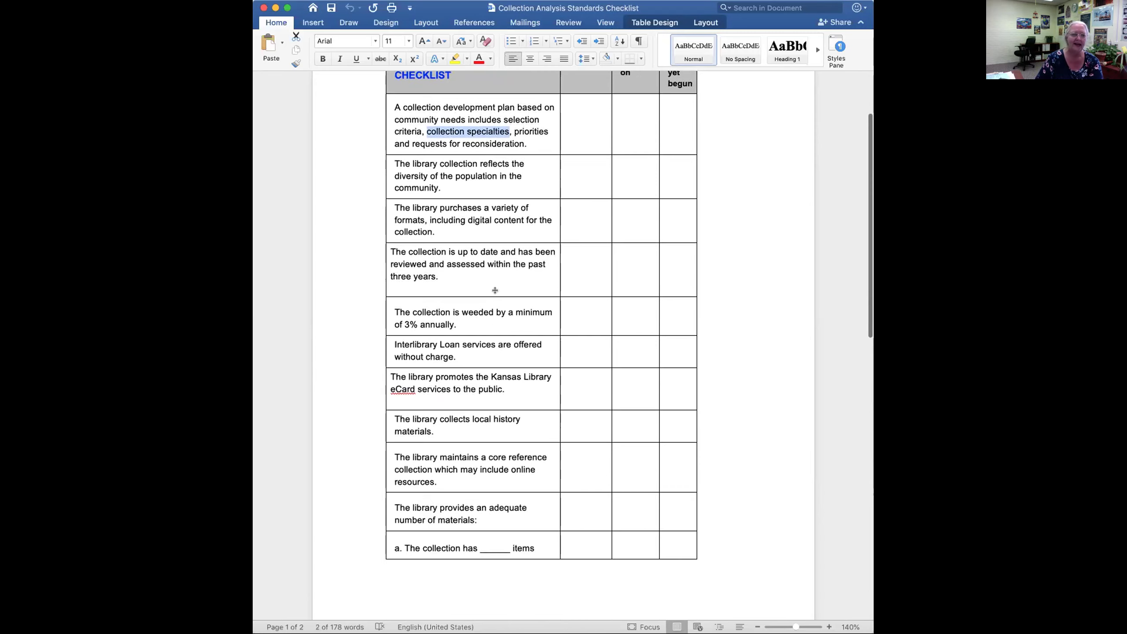
pyautogui.scroll(-4, 549, 322)
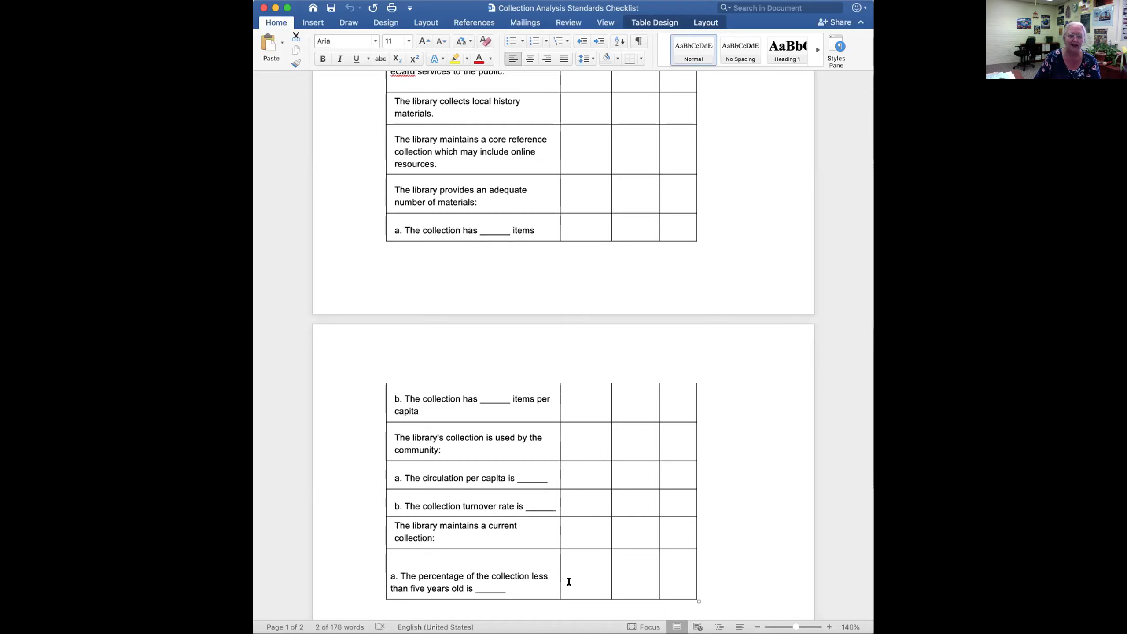
pyautogui.scroll(15, 573, 568)
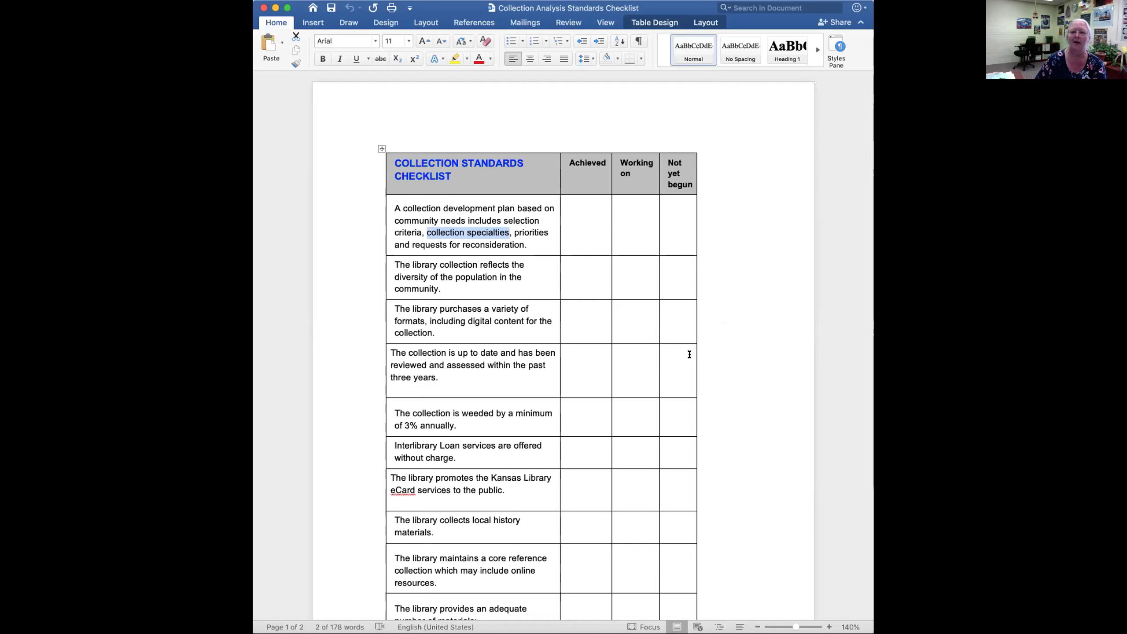
# Deselect the collection specialties phrase in the Word checklist
pyautogui.click(746, 212)
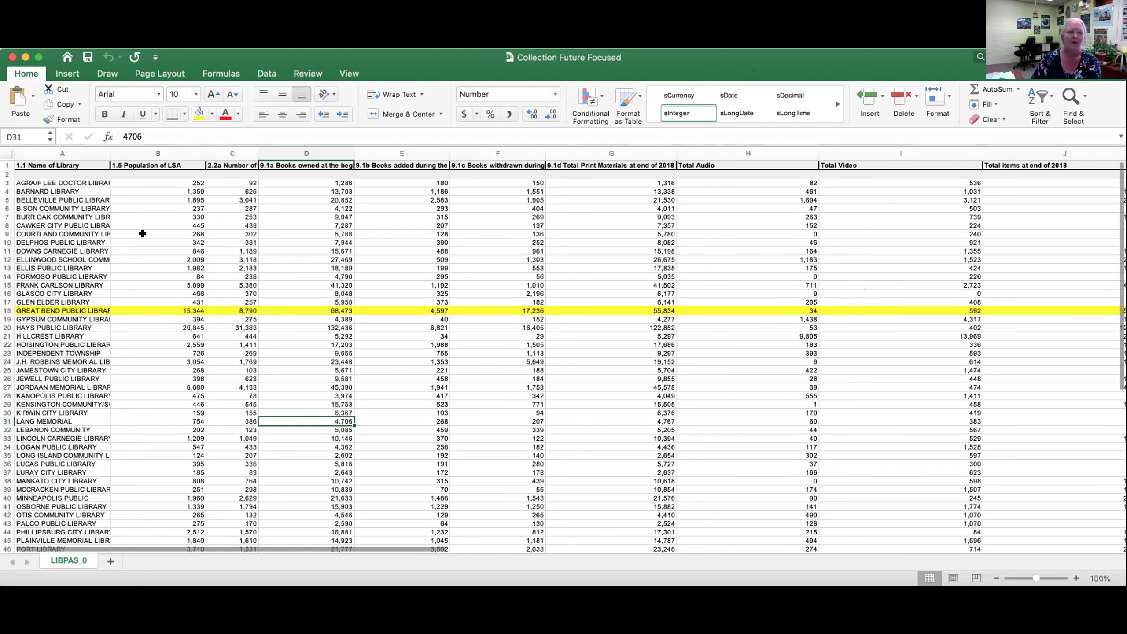
# Review the Name of Library and Population of LSA column headings
pyautogui.click(73, 151)
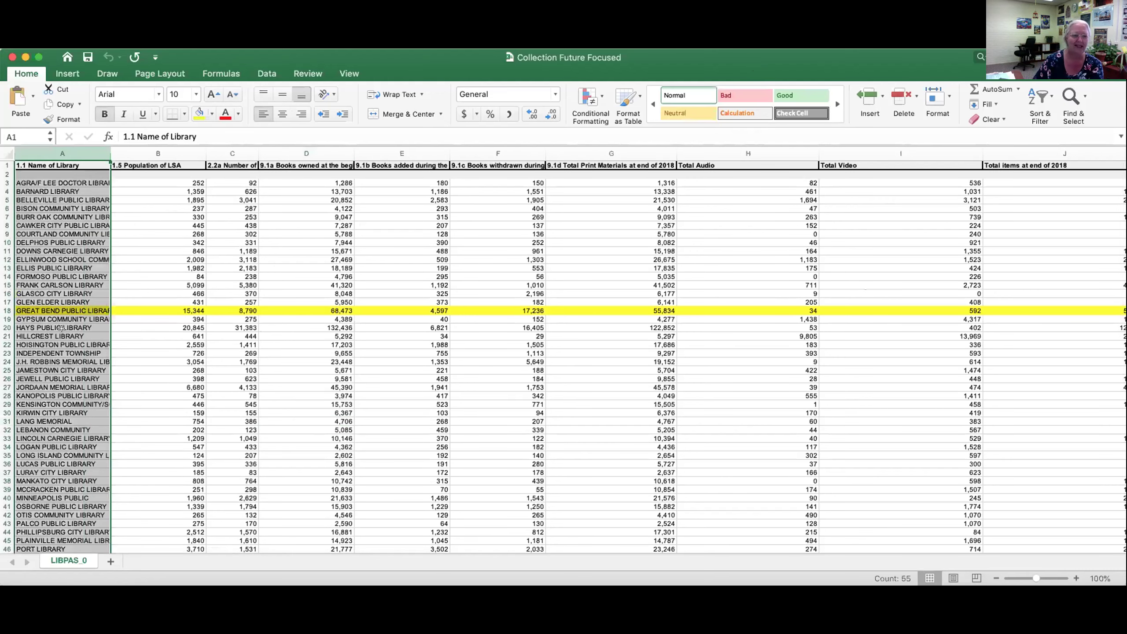
pyautogui.scroll(-5, 61, 326)
pyautogui.scroll(5, 61, 326)
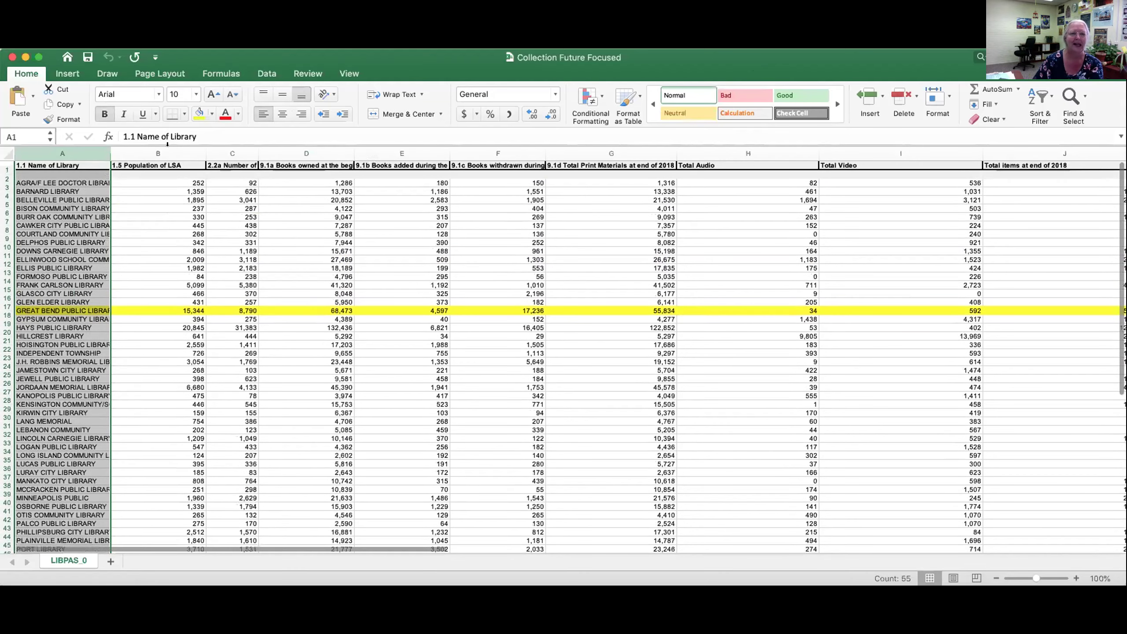
pyautogui.click(165, 153)
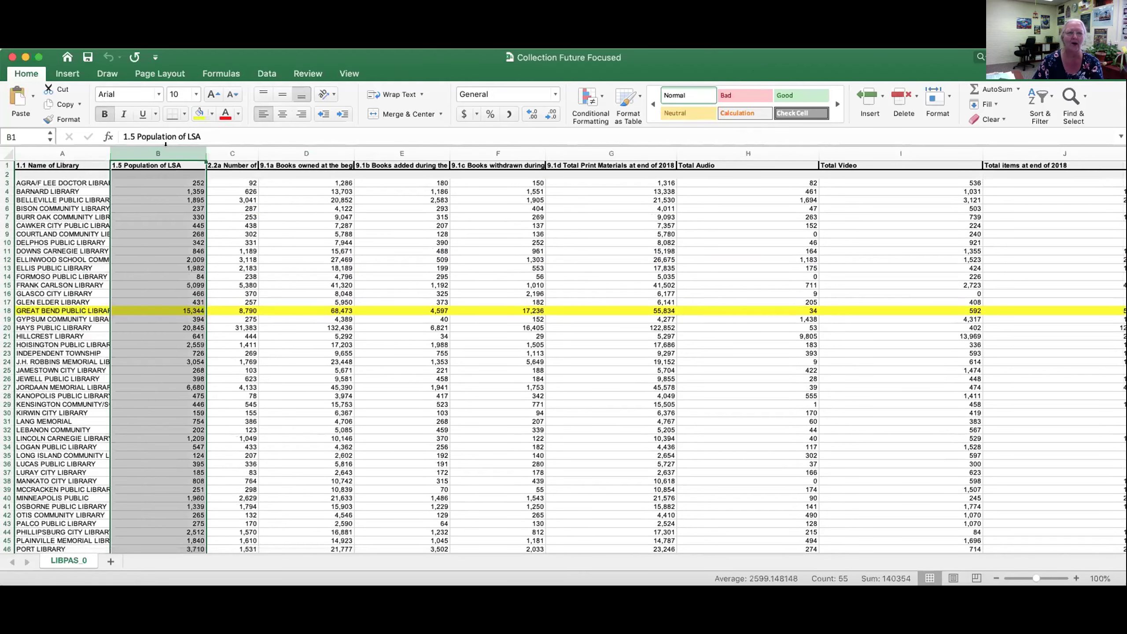
pyautogui.click(247, 138)
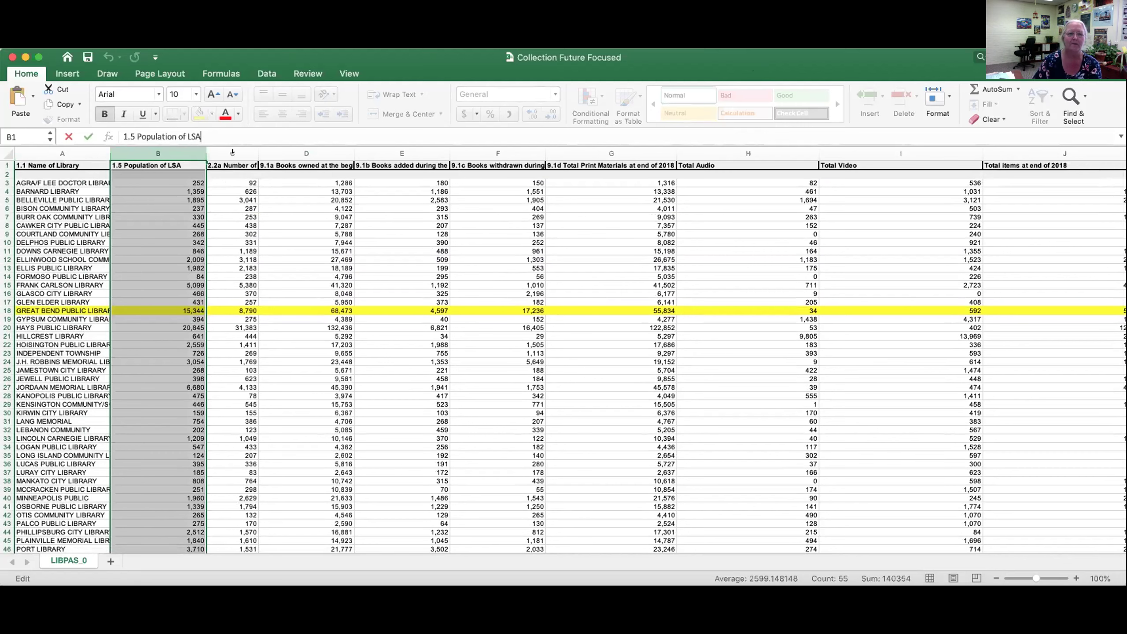
# Widen column C to read the full 2.2a Number of Registered Users heading
pyautogui.click(250, 153)
pyautogui.moveTo(259, 153); pyautogui.dragTo(296, 153)
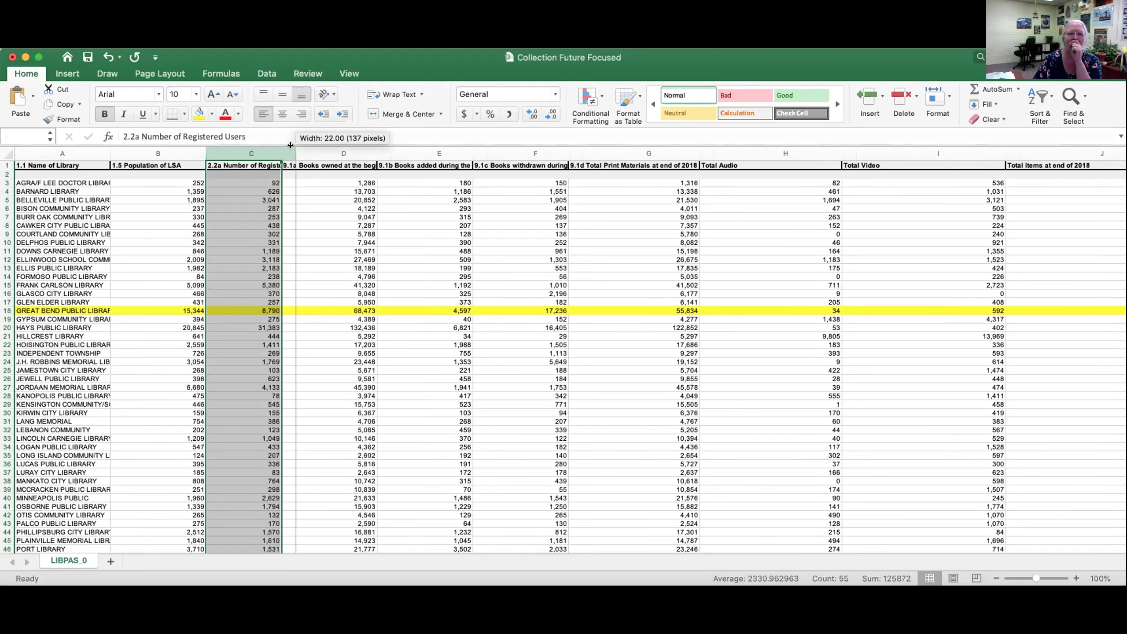
pyautogui.click(317, 133)
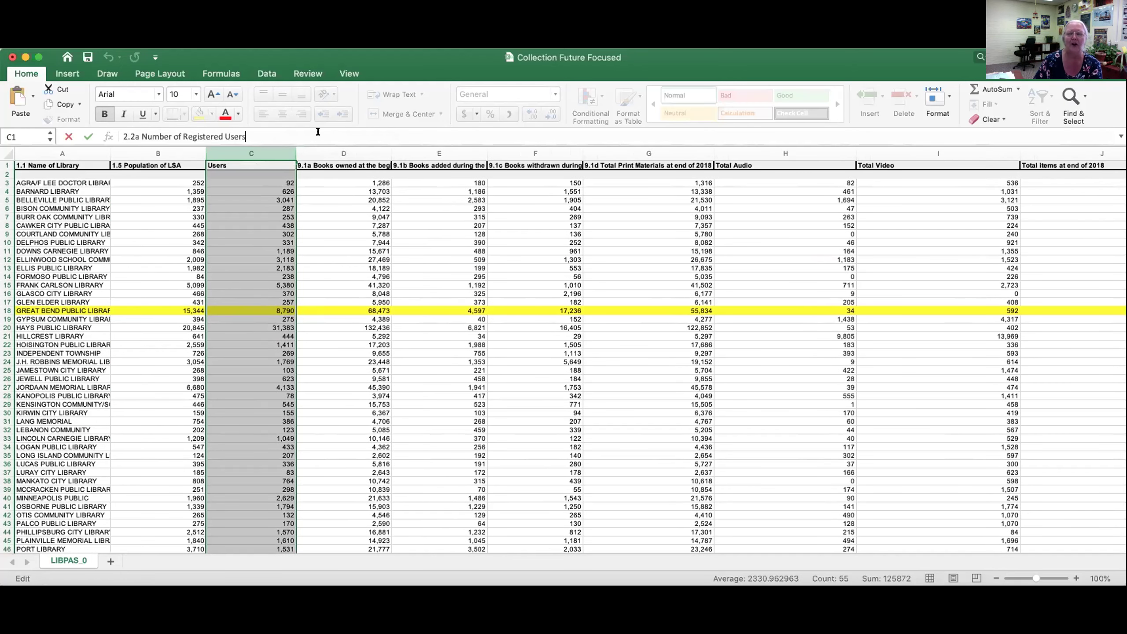
pyautogui.click(328, 257)
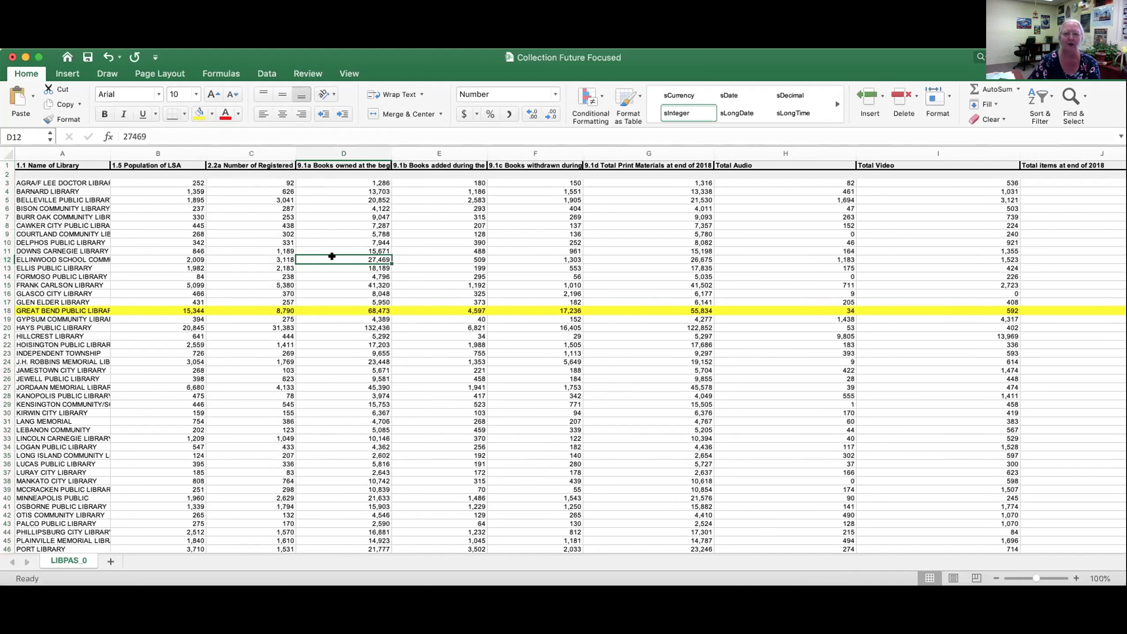
pyautogui.click(344, 151)
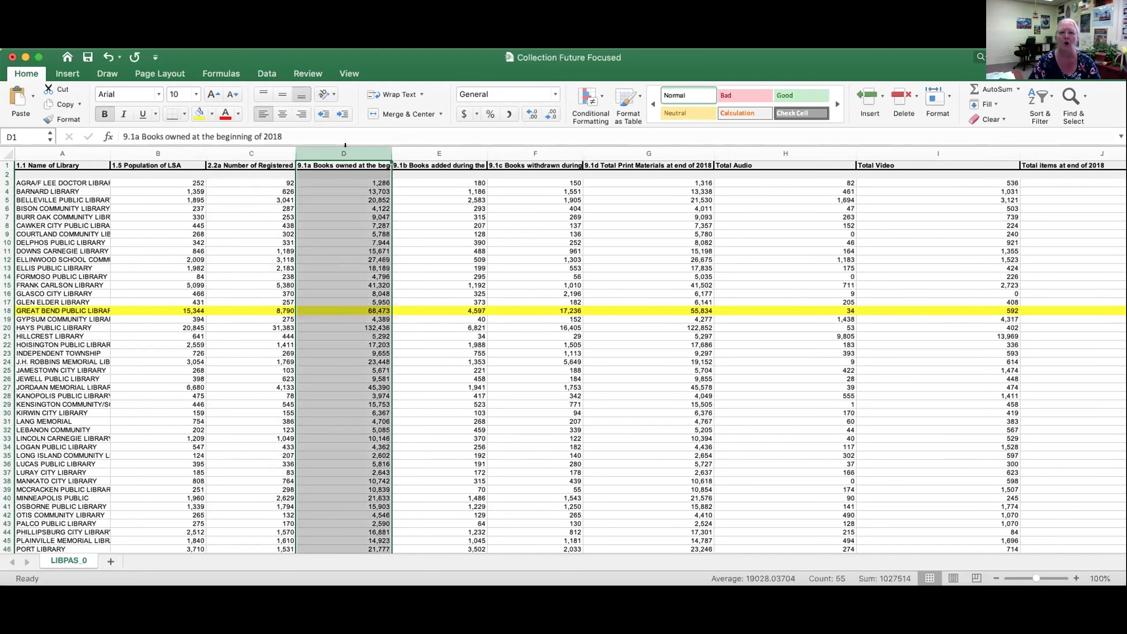
pyautogui.click(439, 153)
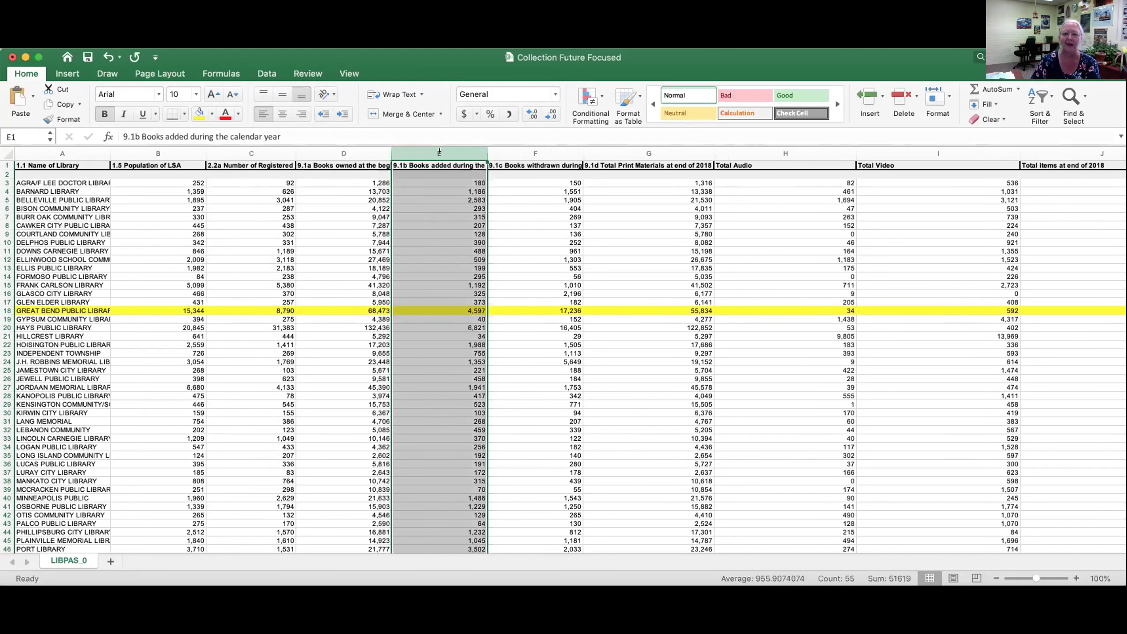
pyautogui.click(523, 151)
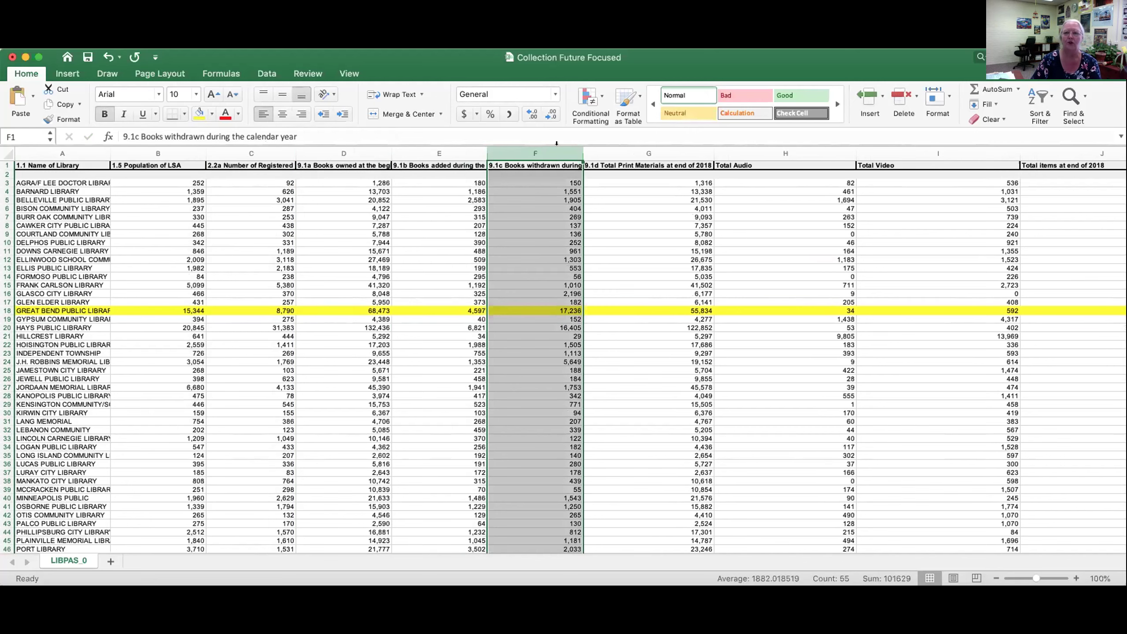
pyautogui.click(607, 151)
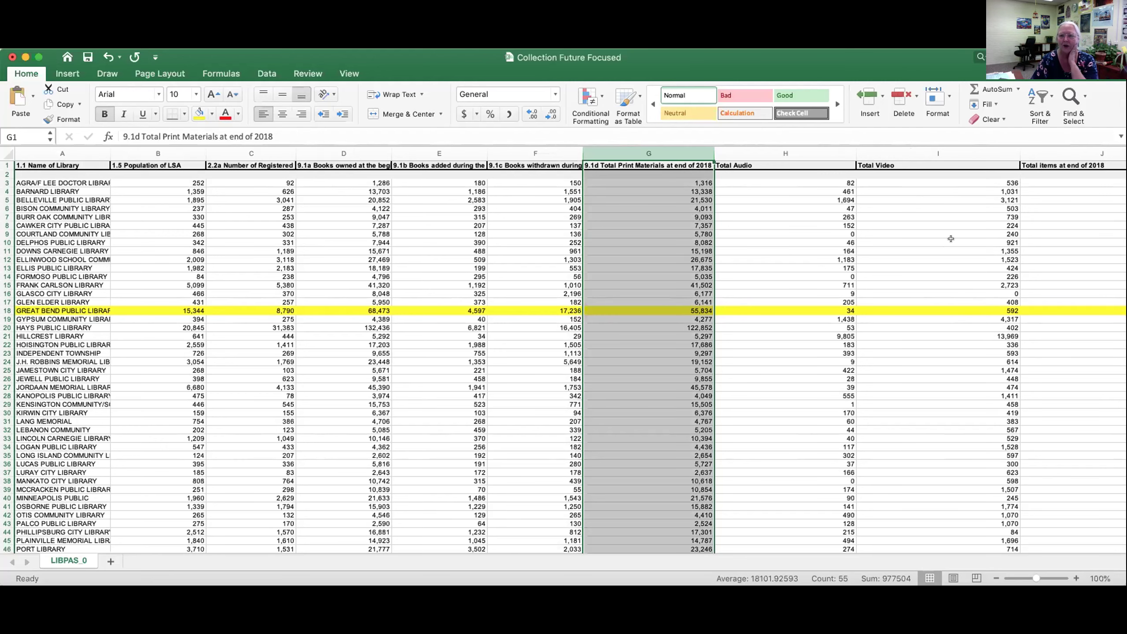
pyautogui.hscroll(2, 943, 239)
pyautogui.hscroll(4, 943, 238)
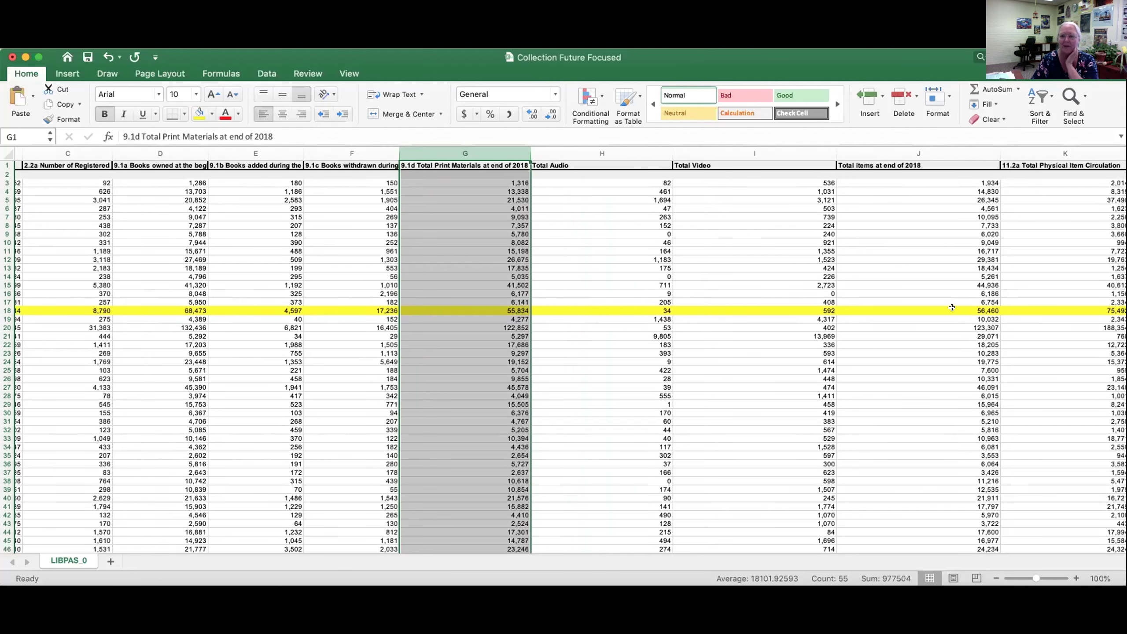
pyautogui.hscroll(1, 943, 308)
pyautogui.hscroll(4, 943, 308)
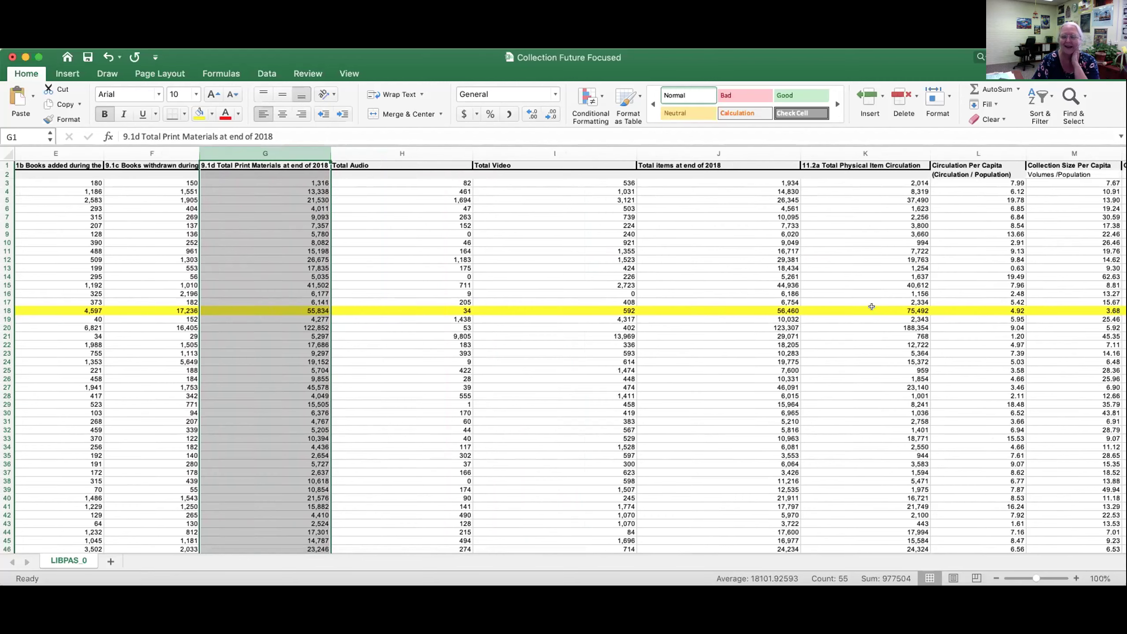
pyautogui.hscroll(4, 871, 306)
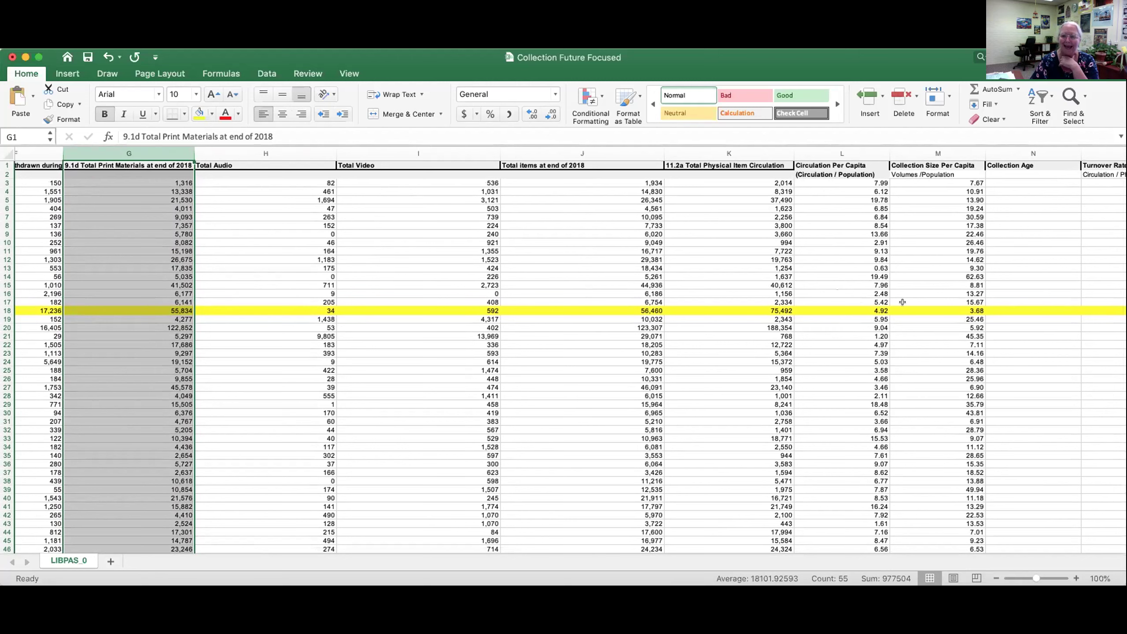
pyautogui.click(855, 146)
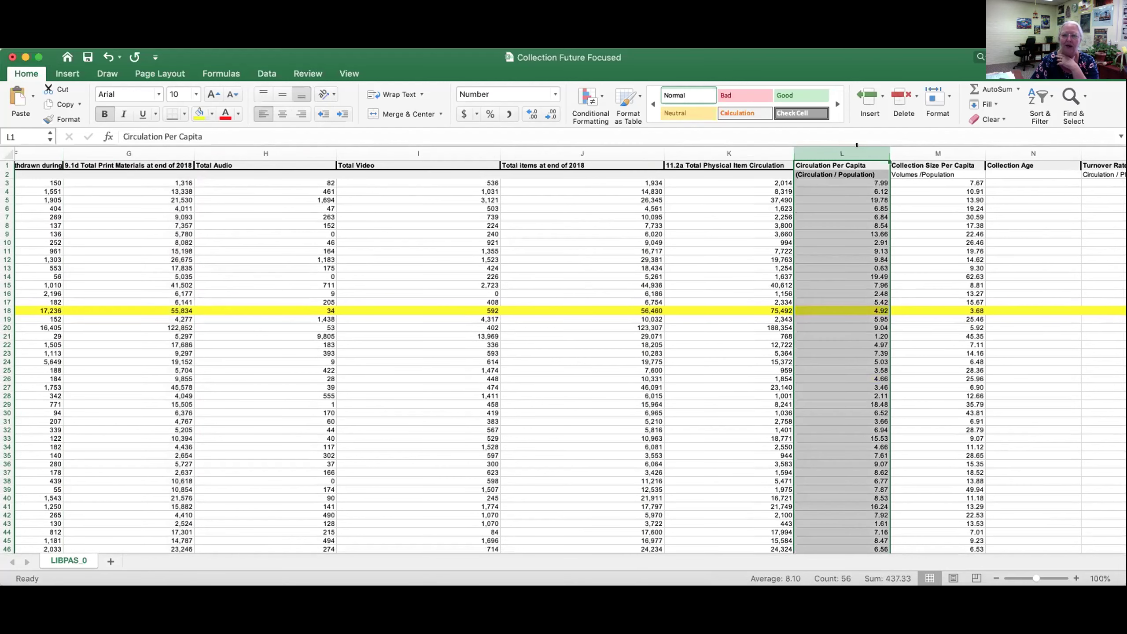
pyautogui.click(920, 146)
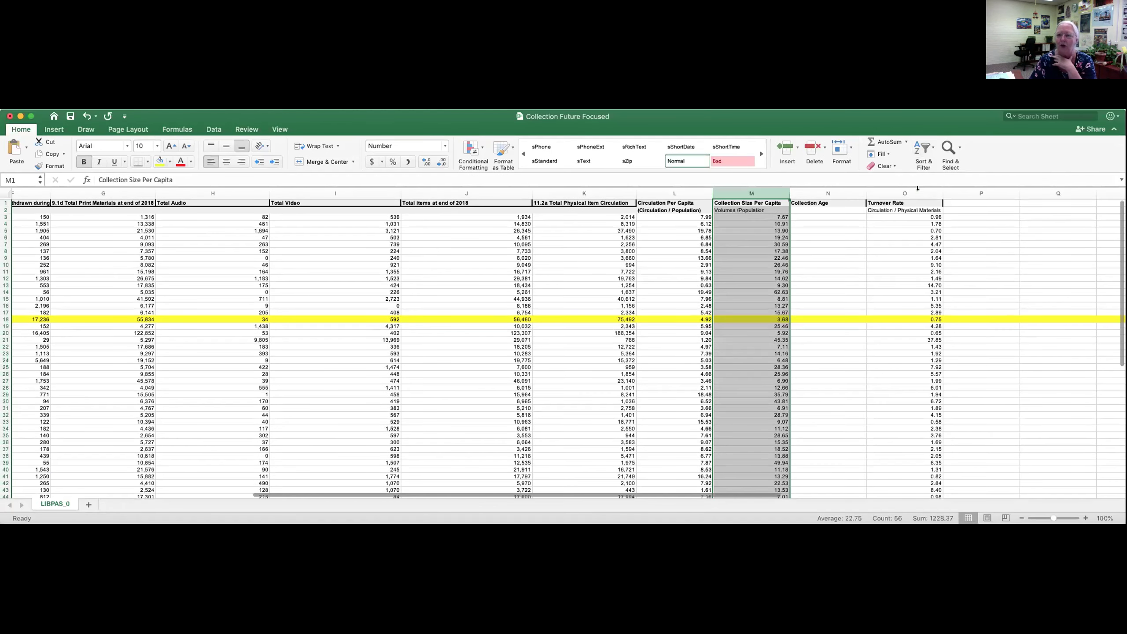
pyautogui.click(1109, 155)
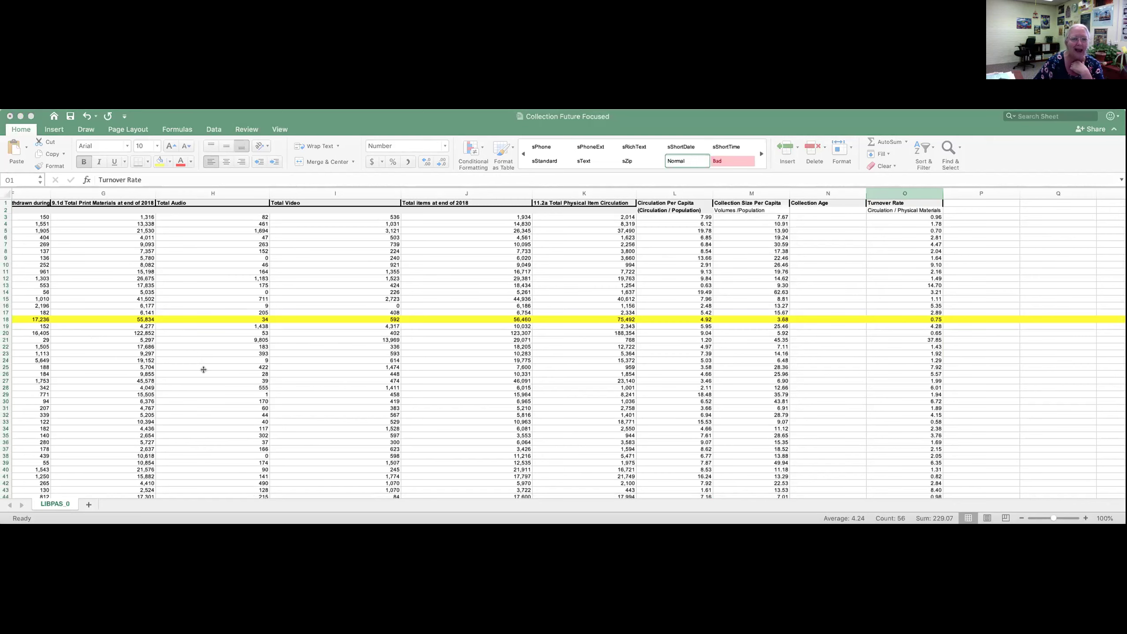
pyautogui.click(491, 119)
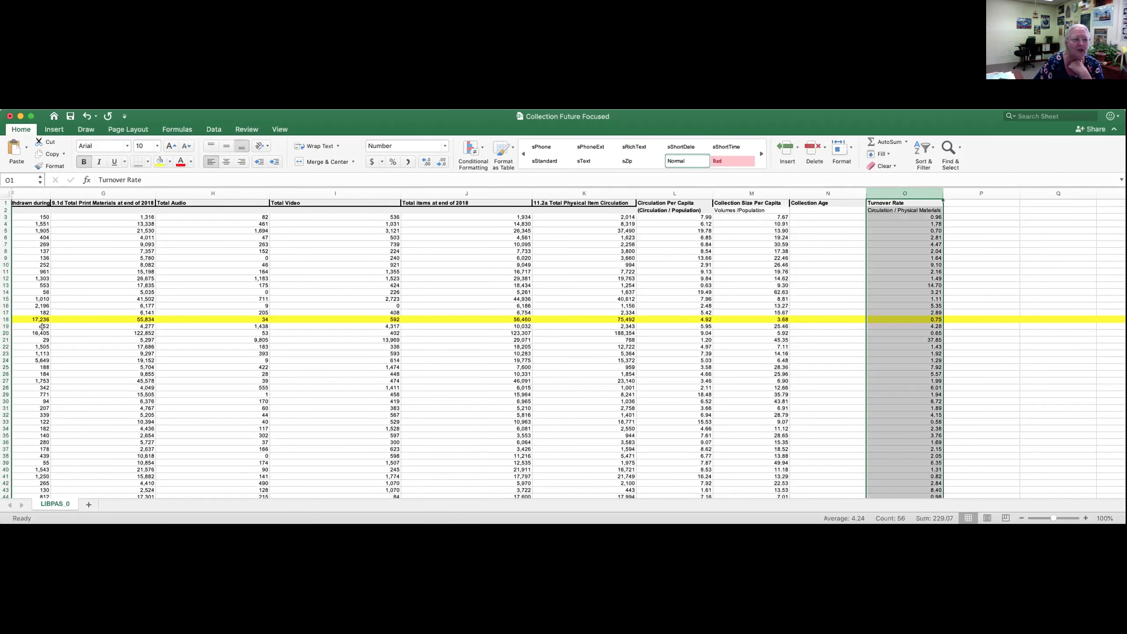
pyautogui.hscroll(-5, 35, 322)
# Check Great Bend's population of 15,344 in B18, then bring columns J–U back into view
pyautogui.hscroll(-3, 35, 323)
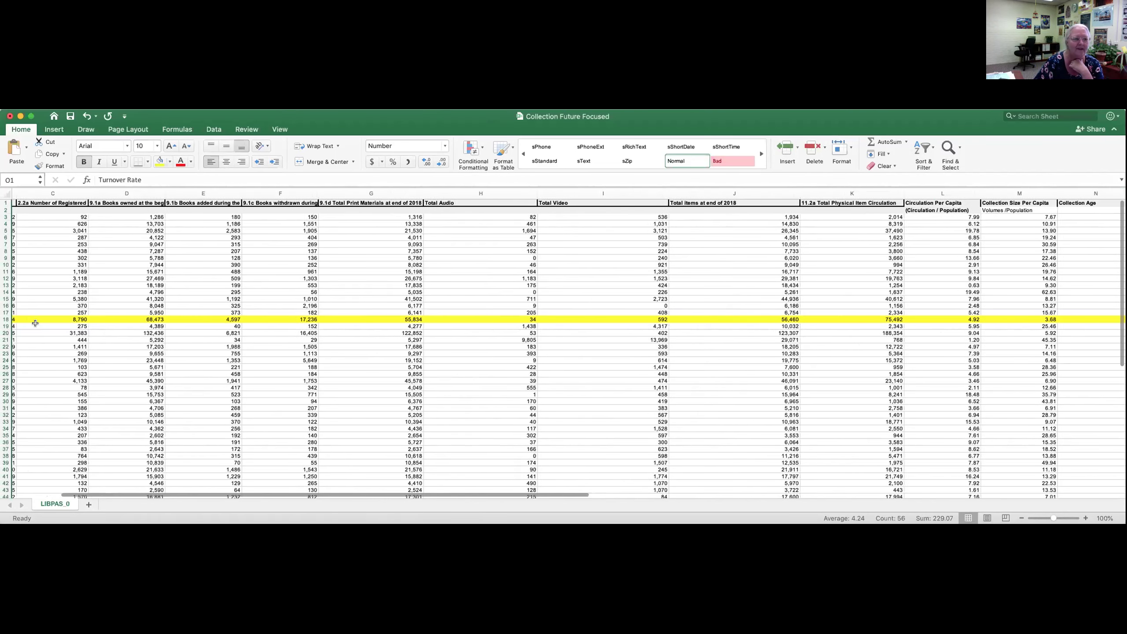
pyautogui.click(153, 319)
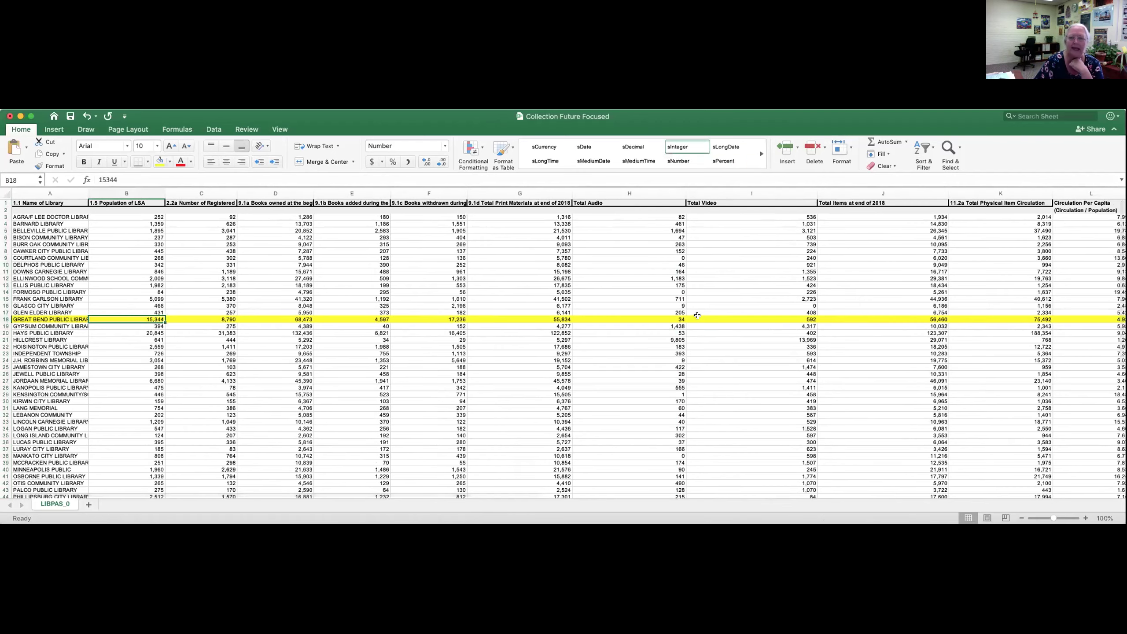
pyautogui.hscroll(10, 488, 316)
pyautogui.hscroll(8, 697, 316)
pyautogui.hscroll(-7, 621, 327)
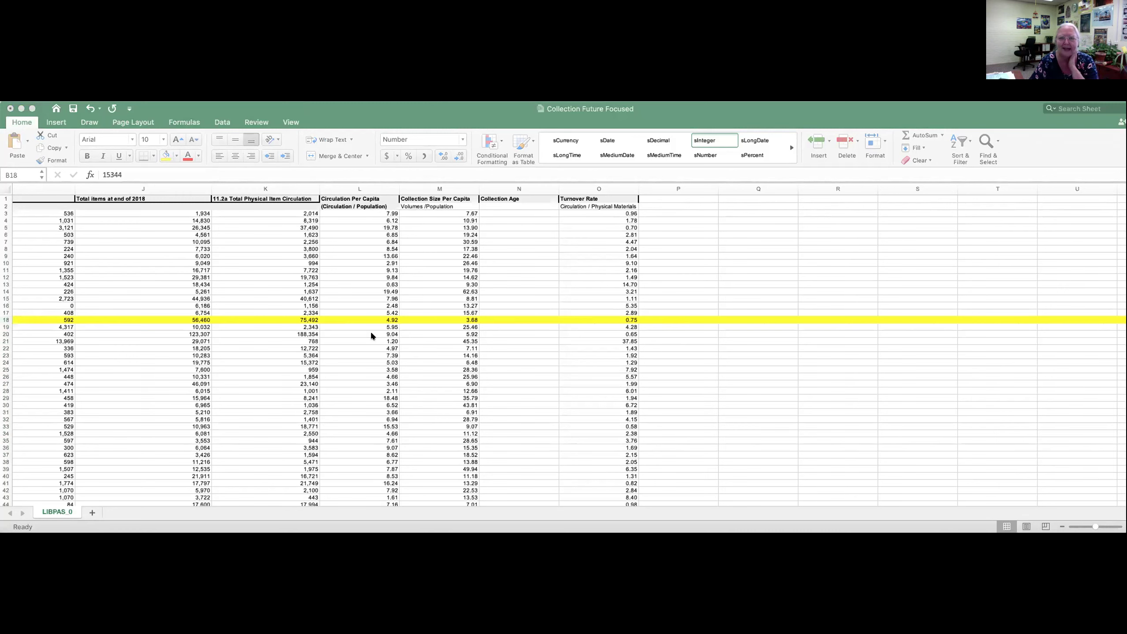
# Show the circulation per capita formula =+K18/B18 in cell L18
pyautogui.click(377, 320)
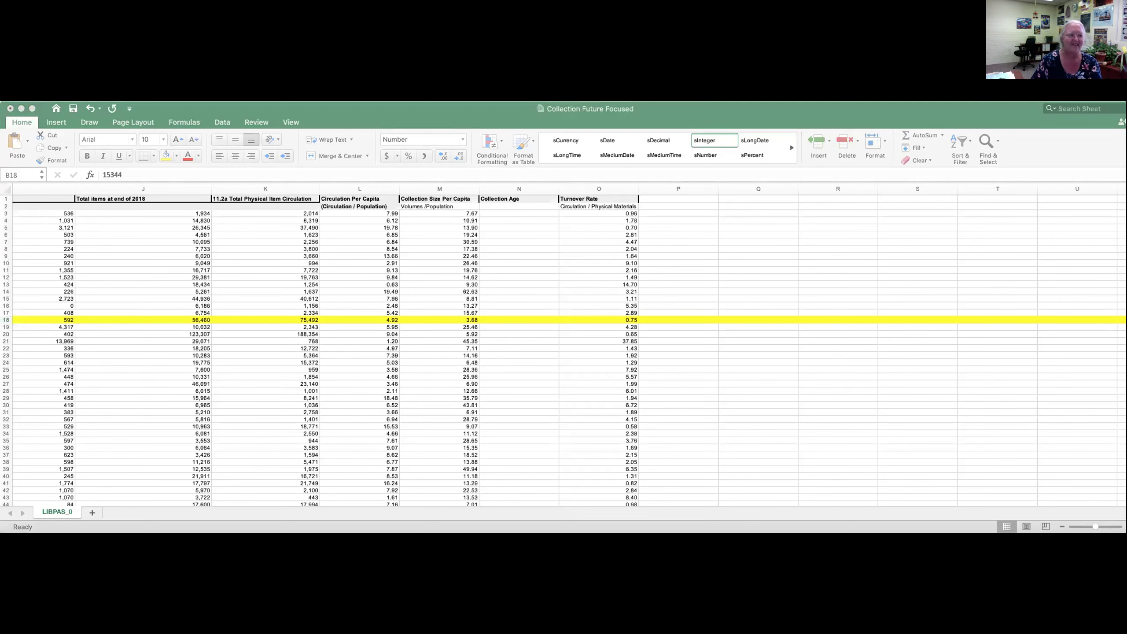
pyautogui.click(368, 320)
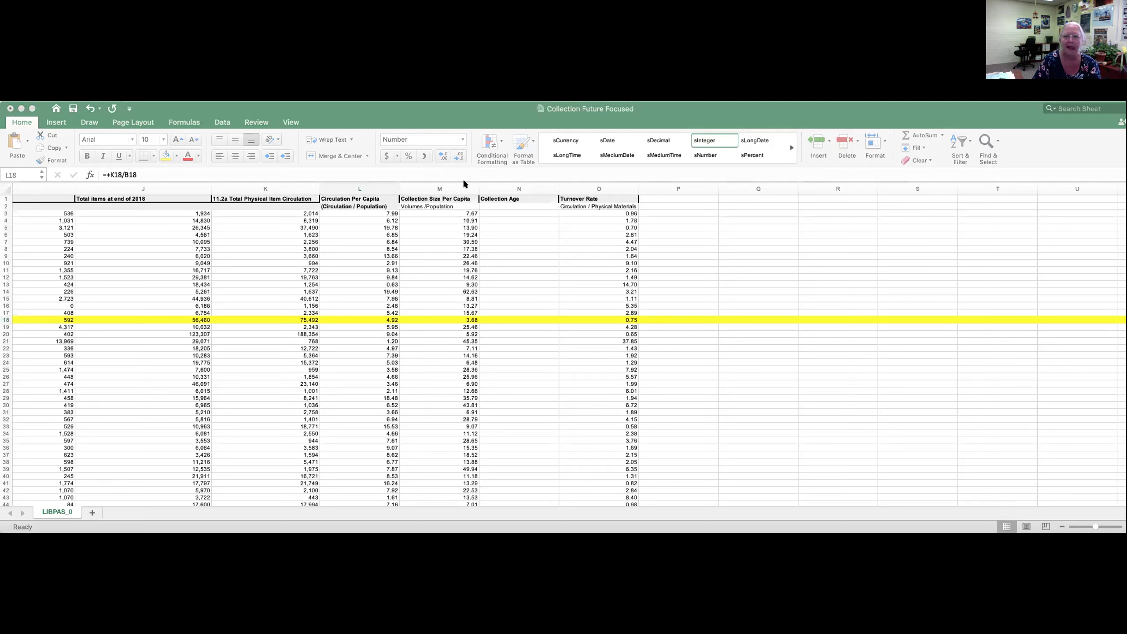
# View M18's formula =+J18/B18 and cancel the accidental replacement of M19's data
pyautogui.click(456, 315)
pyautogui.click(454, 321)
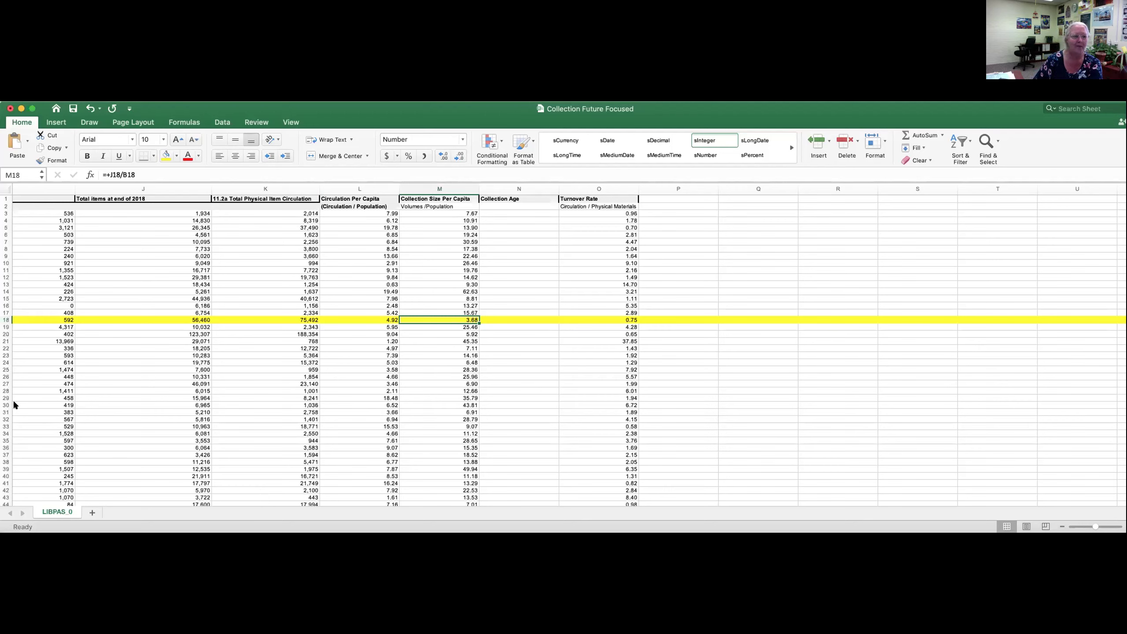
pyautogui.press('super+Tab')
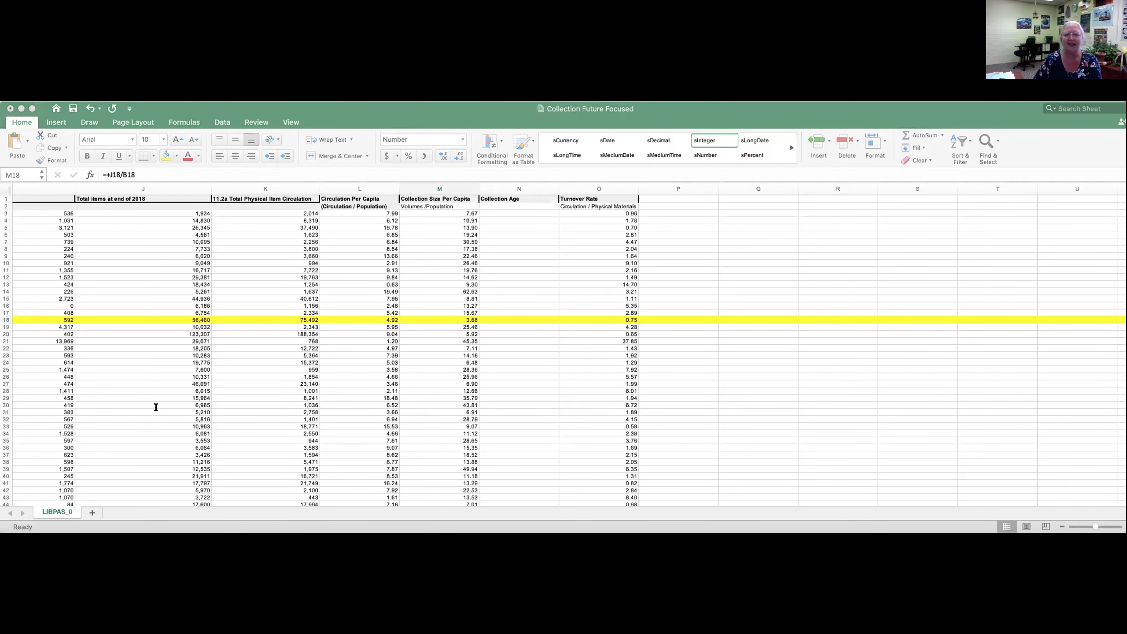
pyautogui.click(465, 319)
pyautogui.moveTo(457, 323); pyautogui.dragTo(463, 329)
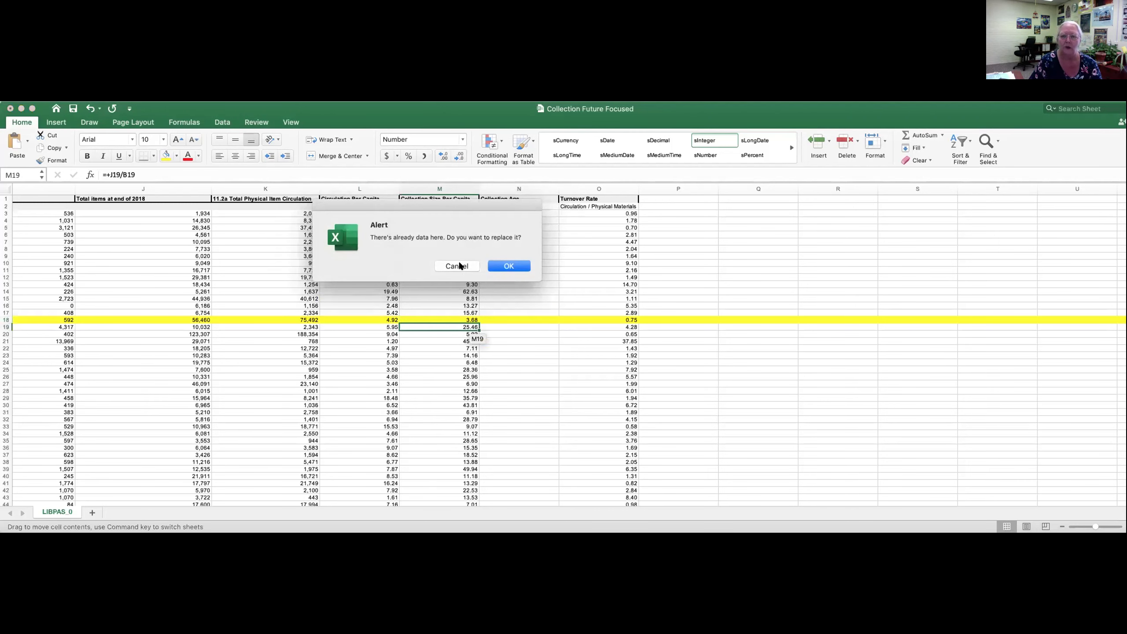
pyautogui.click(459, 265)
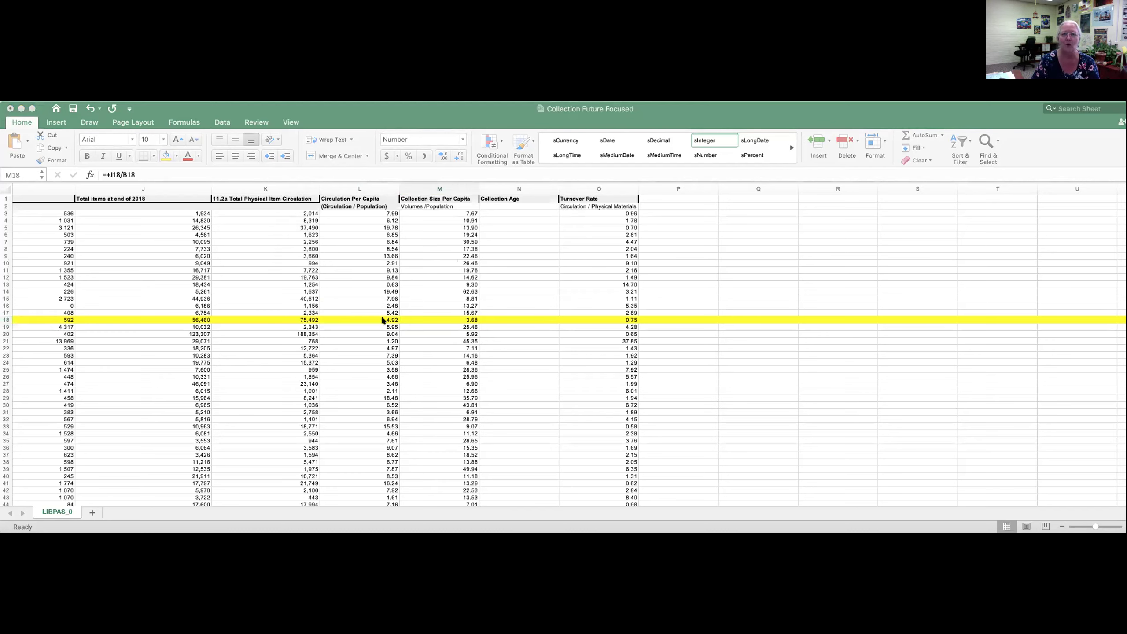
# Select O18 to show the 0.75 turnover rate formula =+J18/K18
pyautogui.click(455, 318)
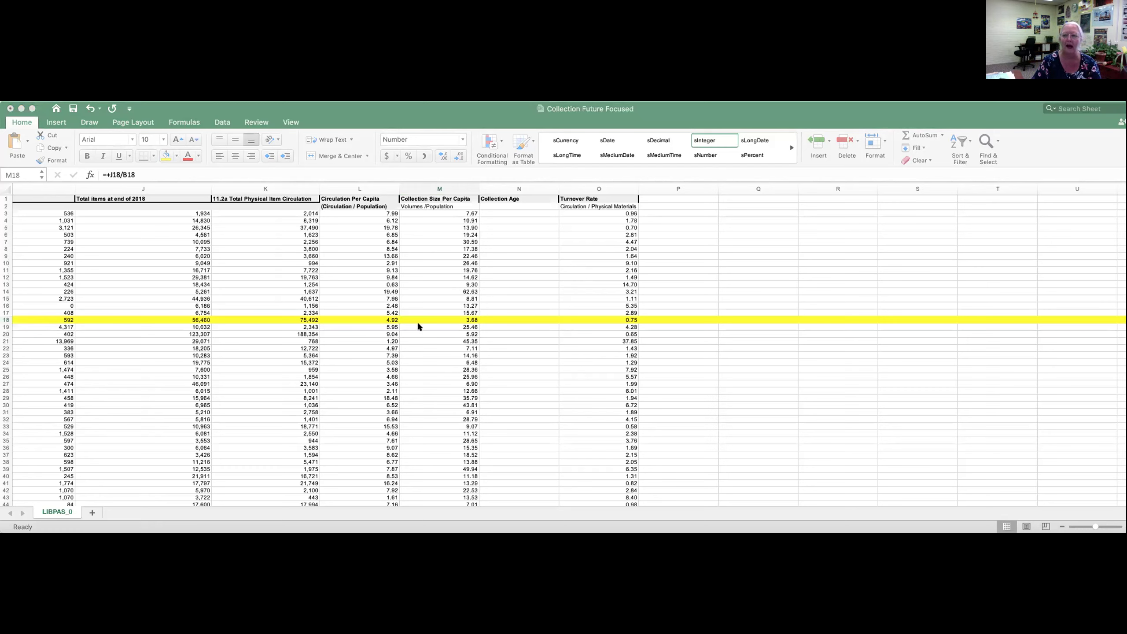
pyautogui.click(627, 320)
pyautogui.press('Right')
pyautogui.press('Right')
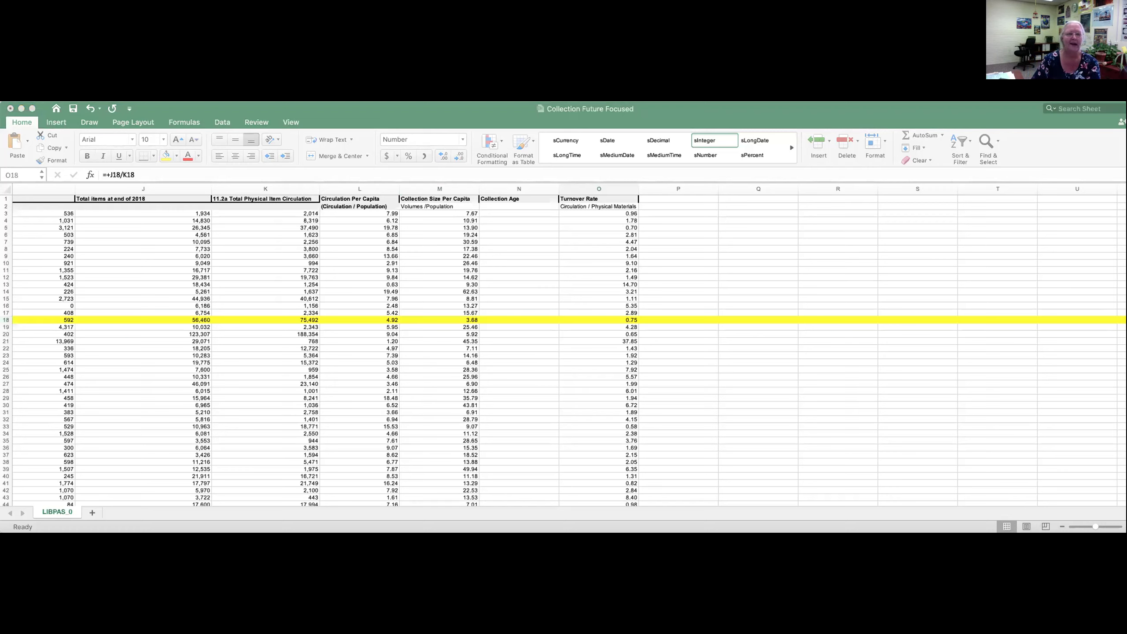
pyautogui.click(175, 109)
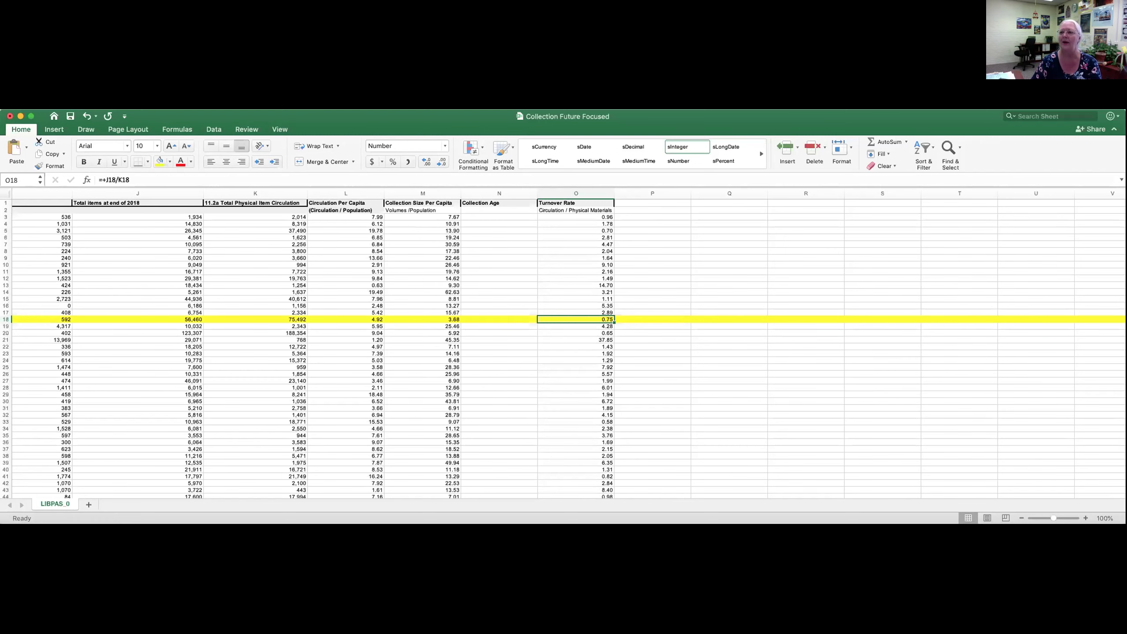
# Return to the LIBPAS sheet and scroll back left to columns A–L
pyautogui.press('super+Tab')
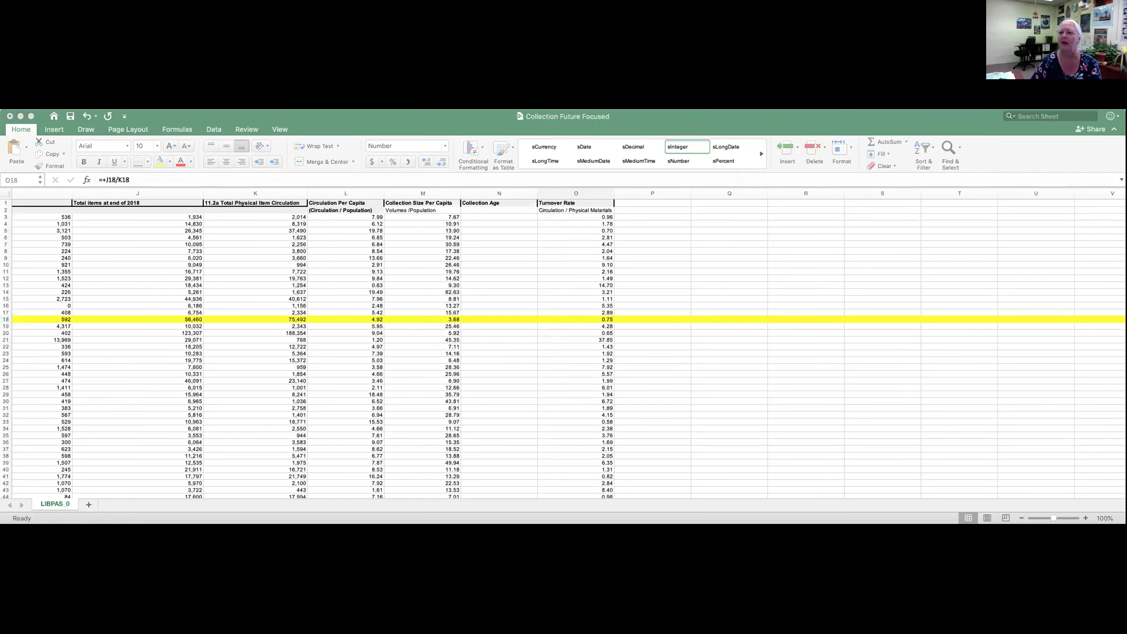
pyautogui.click(684, 117)
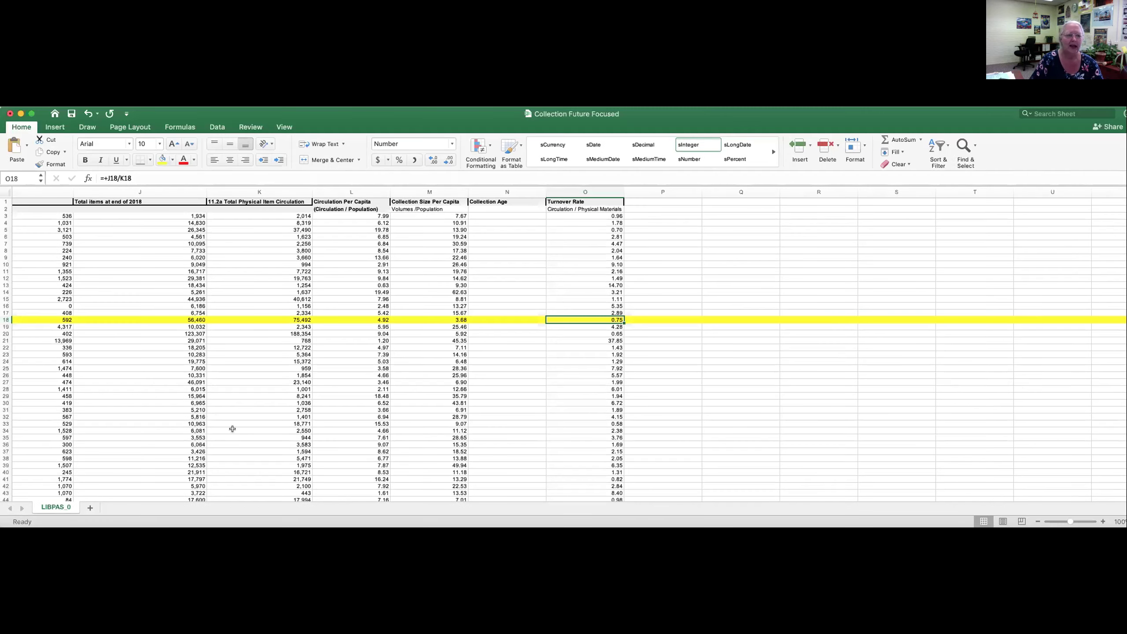
pyautogui.hscroll(-10, 213, 411)
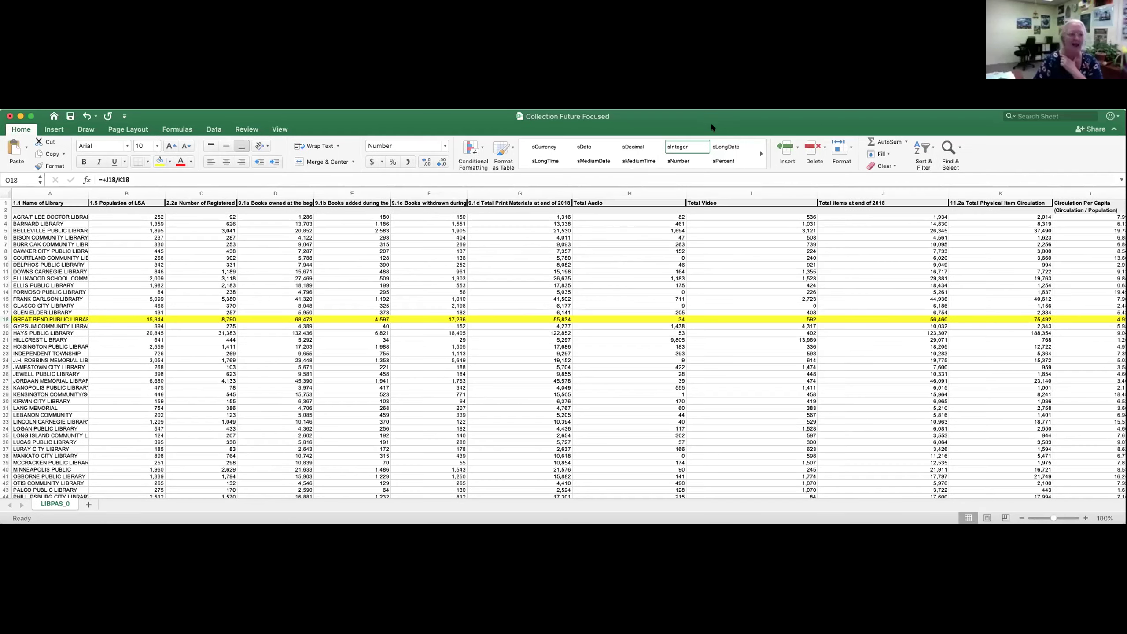
# Highlight PHILLIPSBURG CITY LIBRARY's row 44 and check its population of 2,512
pyautogui.scroll(-5, 51, 399)
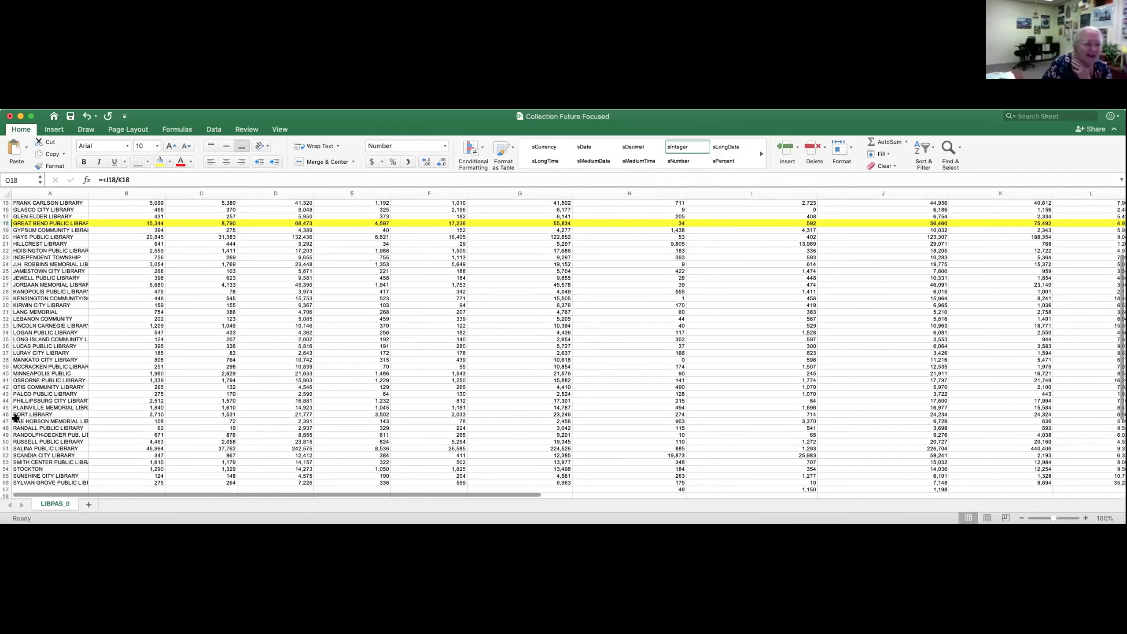
pyautogui.click(7, 401)
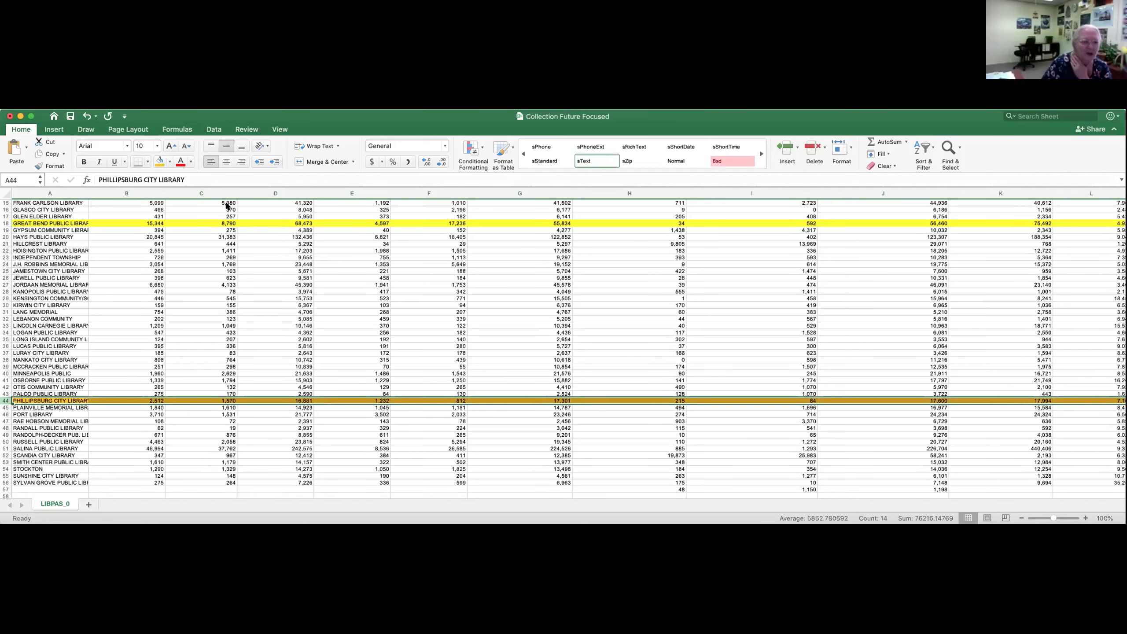
pyautogui.click(250, 469)
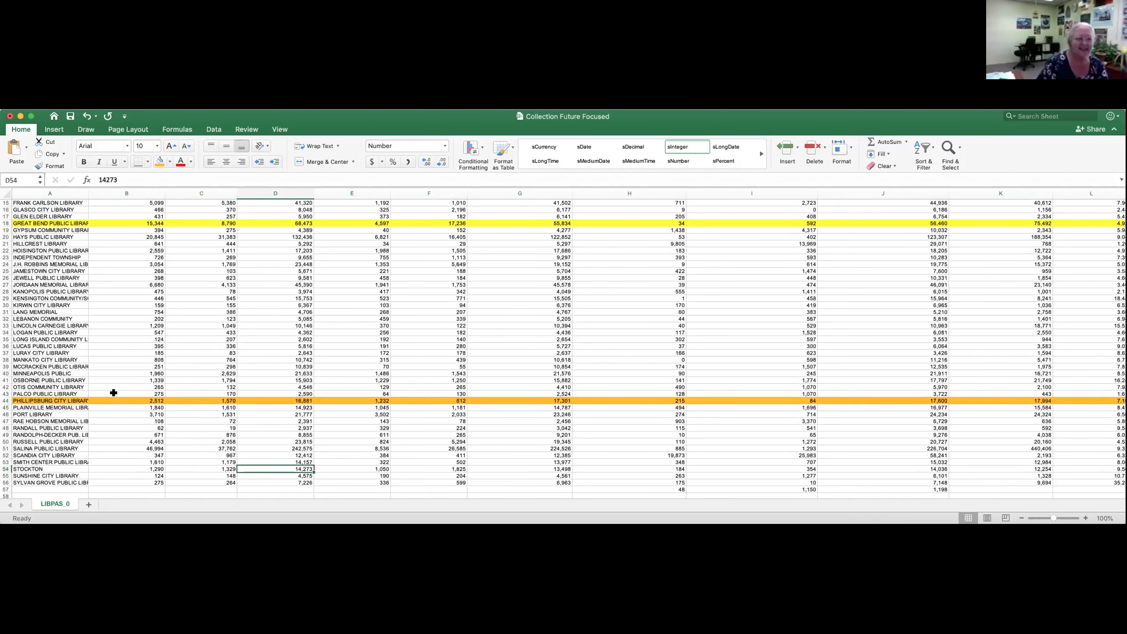
pyautogui.click(129, 398)
pyautogui.scroll(5, 130, 395)
pyautogui.scroll(-5, 133, 396)
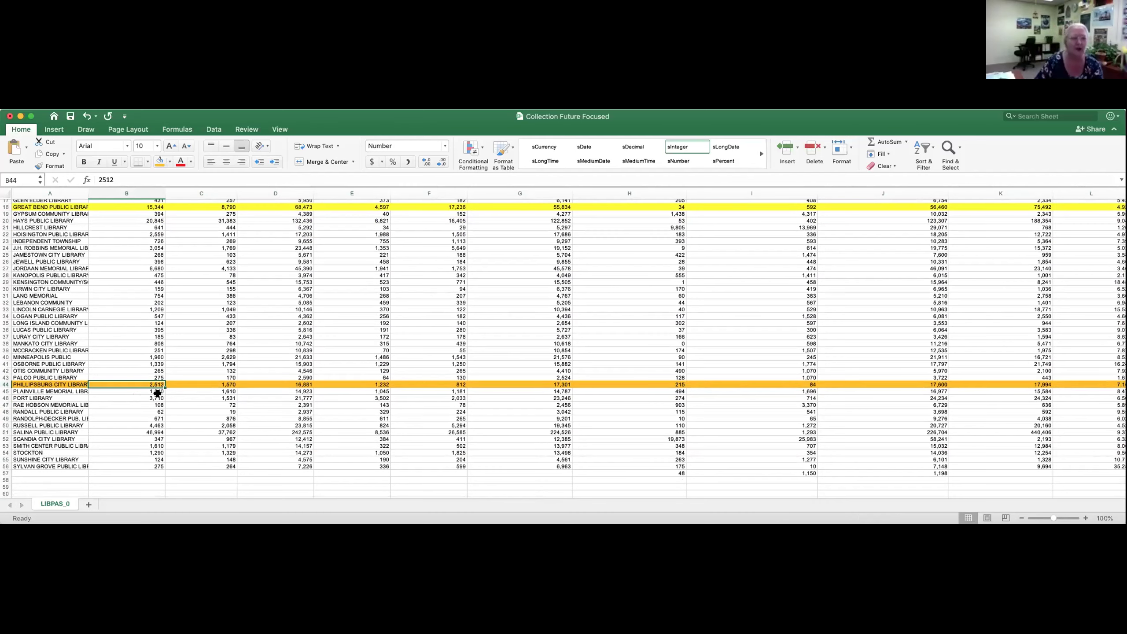
# Scroll to view the header row alongside the Great Bend and Phillipsburg rows
pyautogui.scroll(5, 160, 393)
pyautogui.scroll(-5, 219, 379)
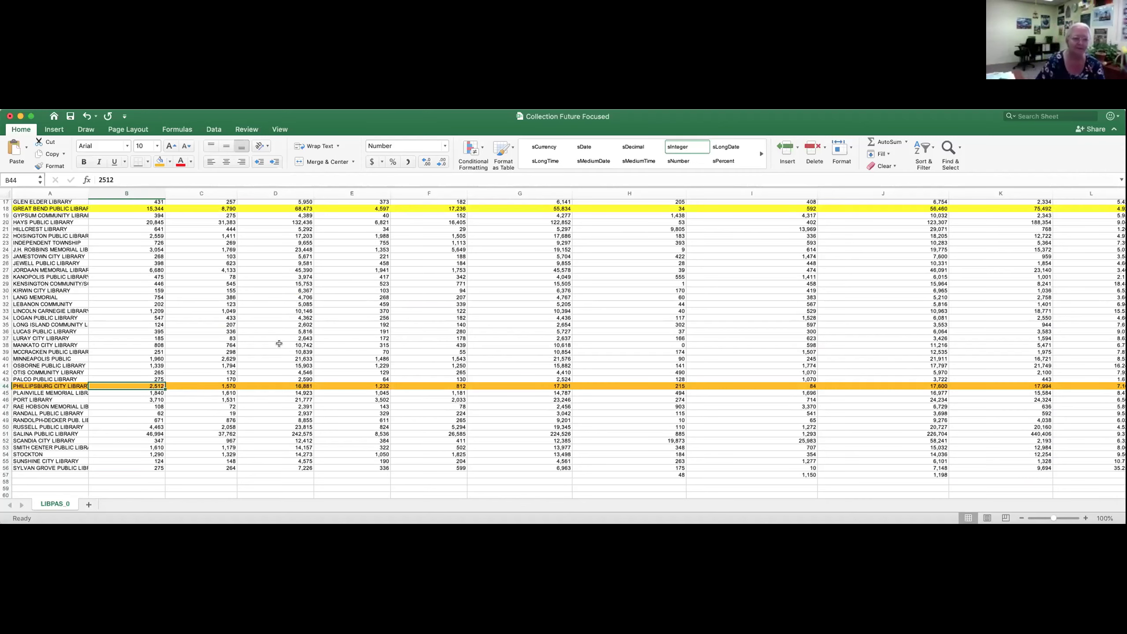
pyautogui.scroll(8, 279, 345)
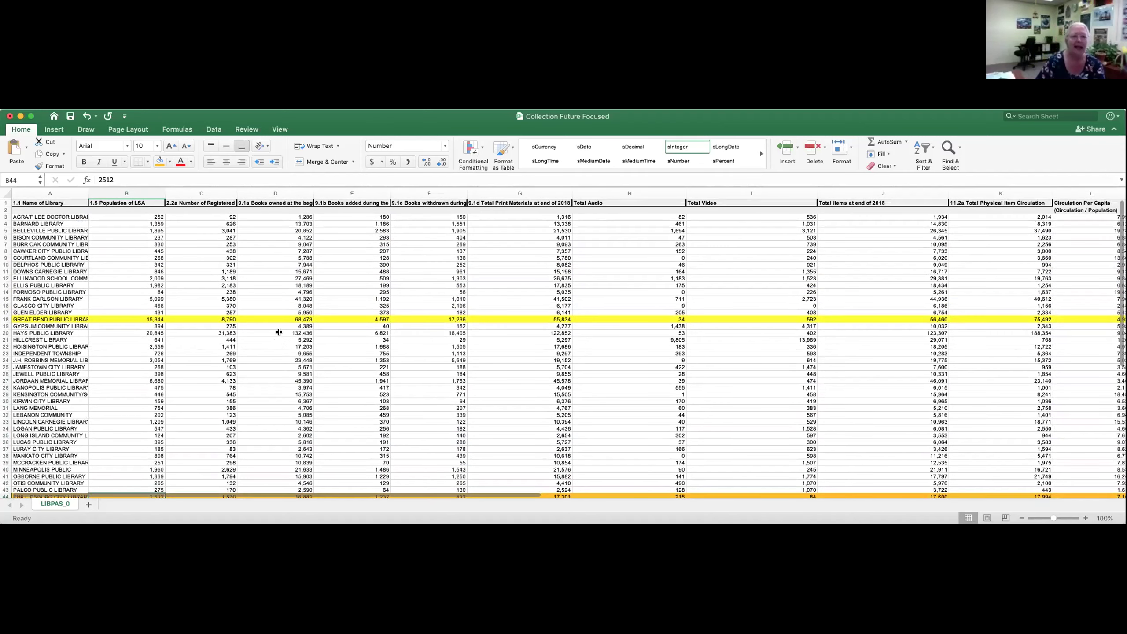
pyautogui.scroll(-4, 279, 332)
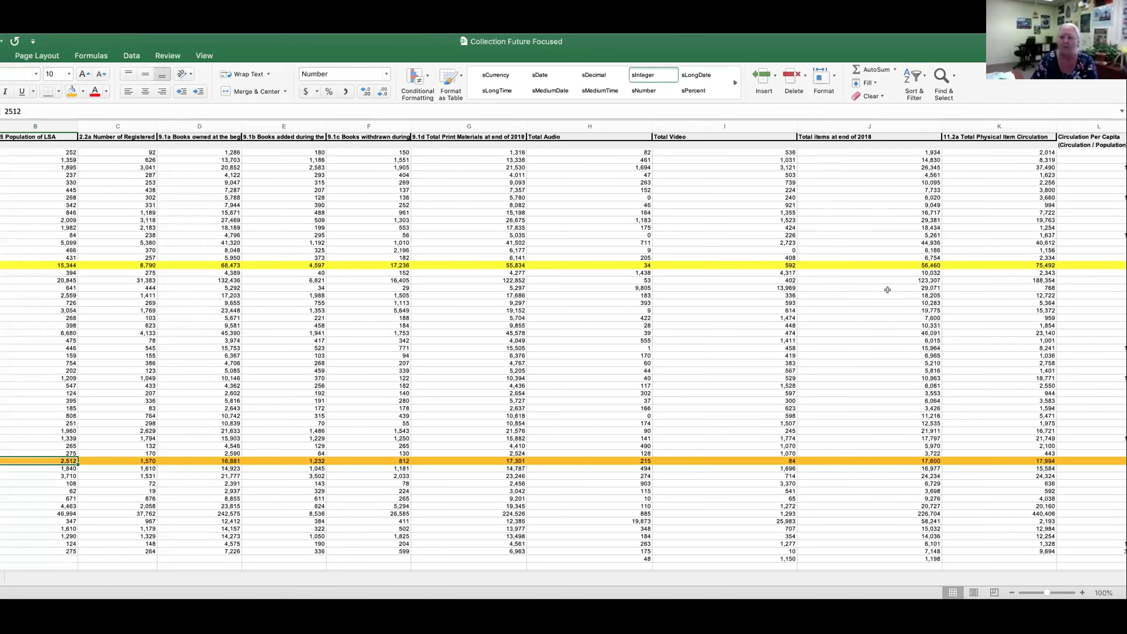
# Check Phillipsburg's circulation and its L44 formula =+K44/B44, giving 7.16 per capita
pyautogui.hscroll(5, 973, 301)
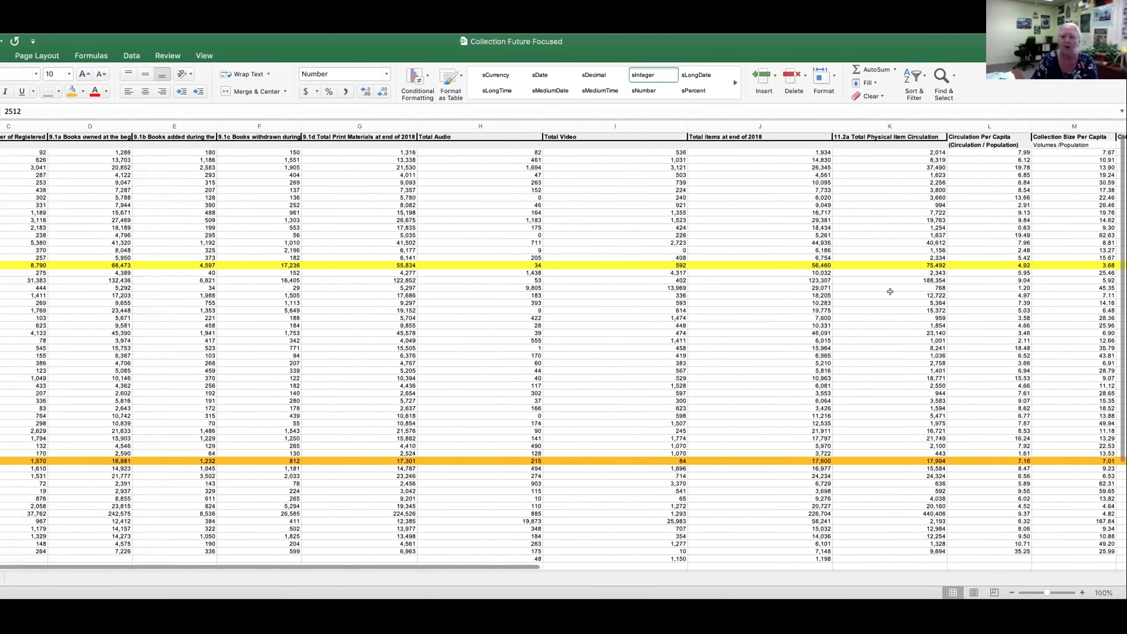
pyautogui.hscroll(6, 954, 299)
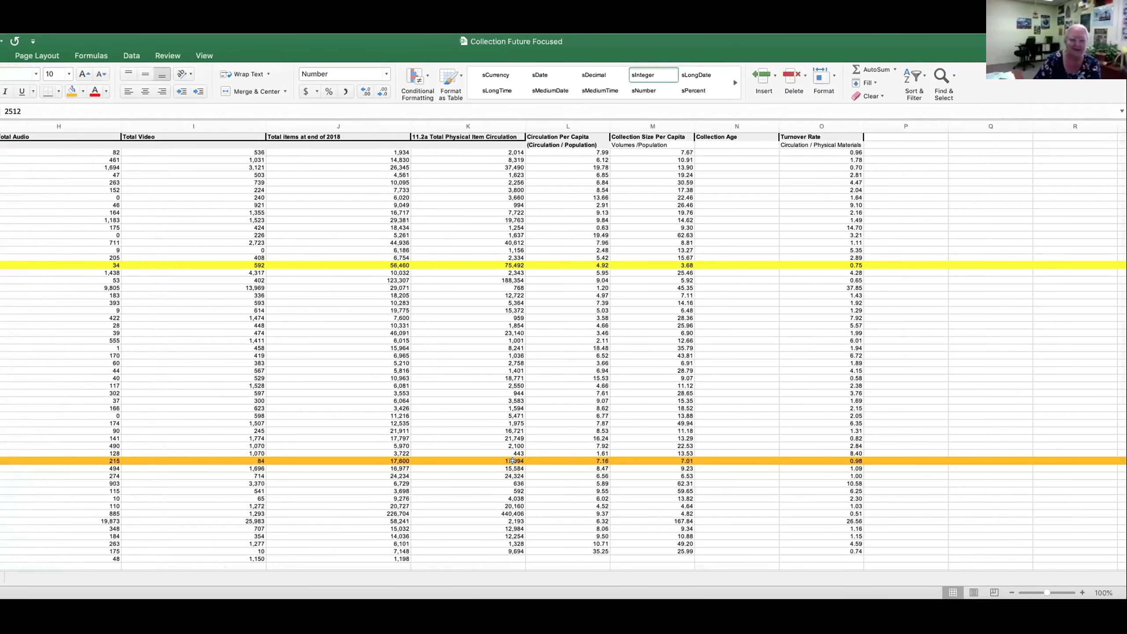
pyautogui.click(494, 458)
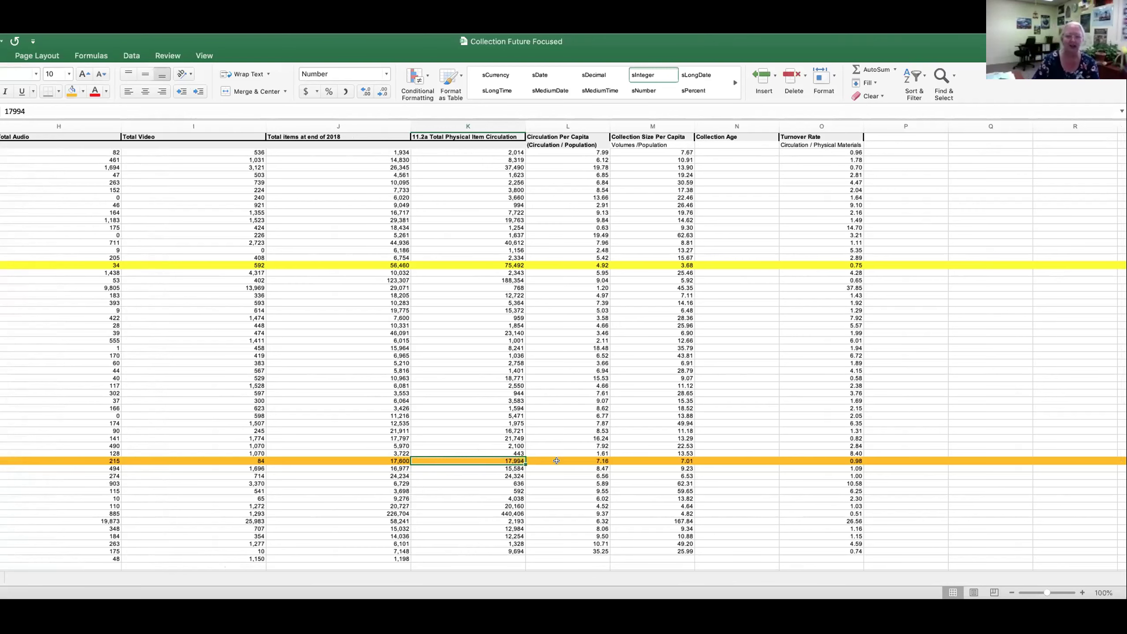
pyautogui.click(593, 460)
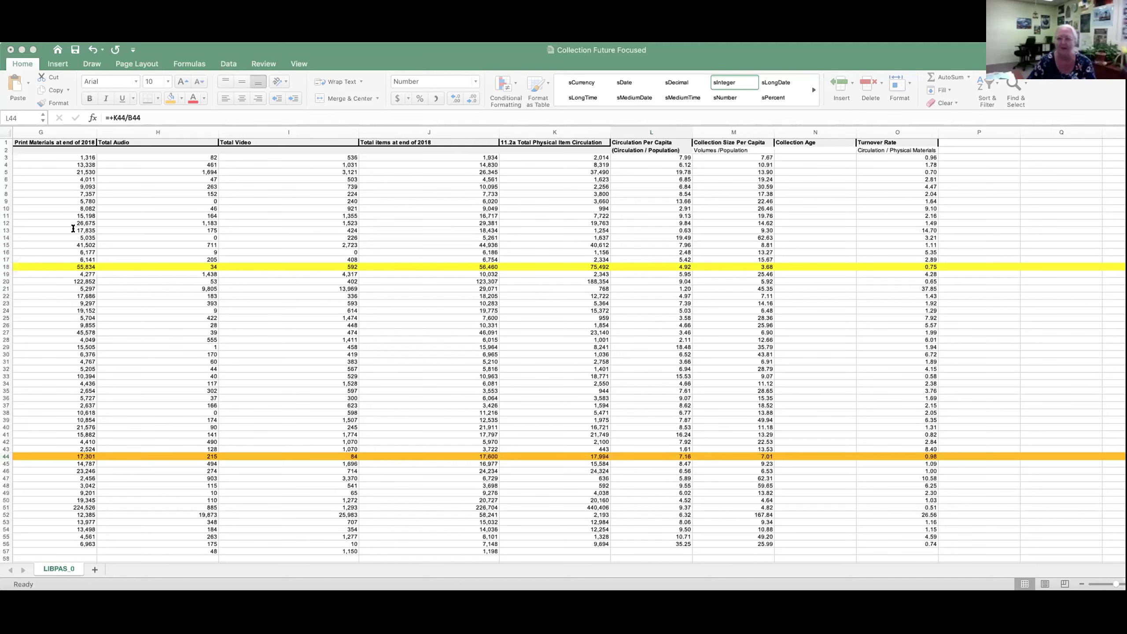
# Inspect M44's formula =+J44/B44, giving Phillipsburg City Library 7.01 items per capita
pyautogui.click(451, 53)
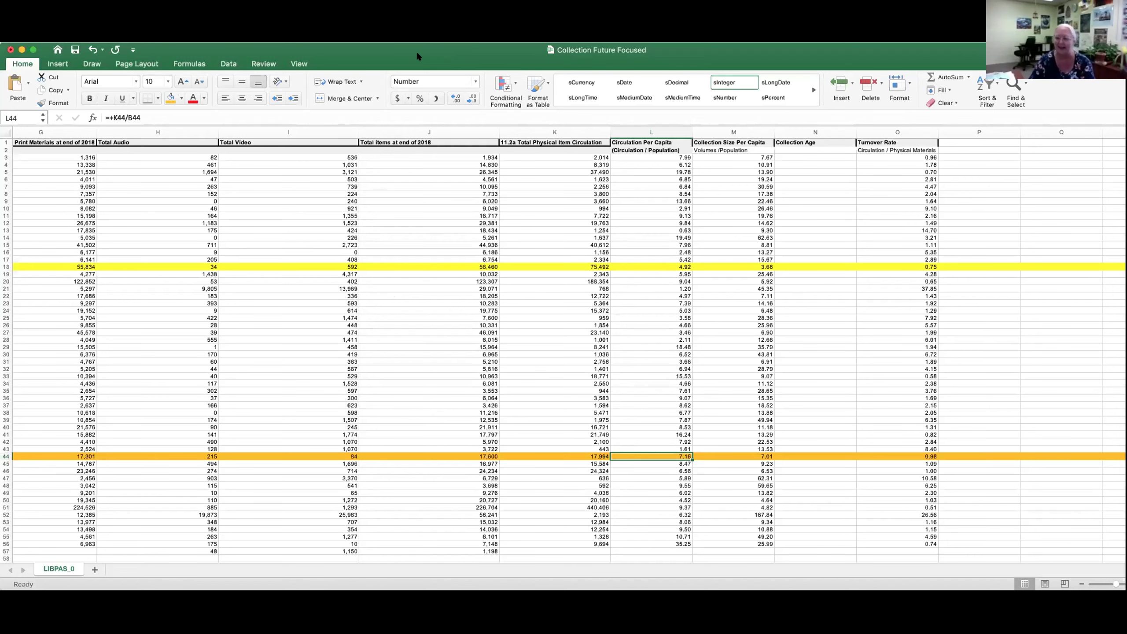
pyautogui.hscroll(5, 585, 297)
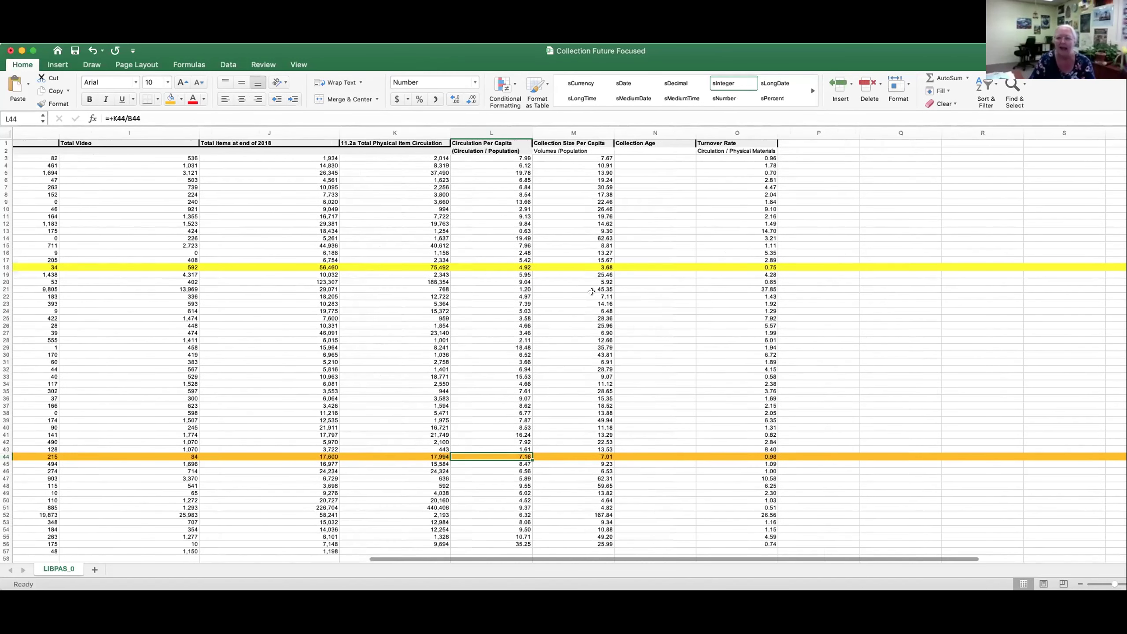
pyautogui.click(587, 457)
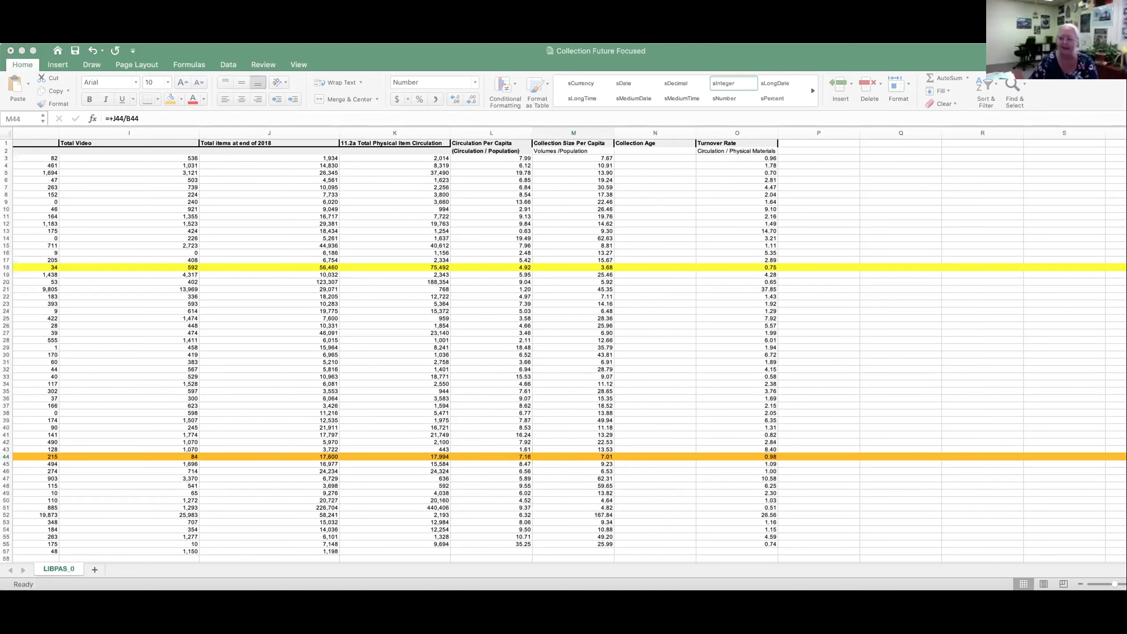
pyautogui.click(601, 455)
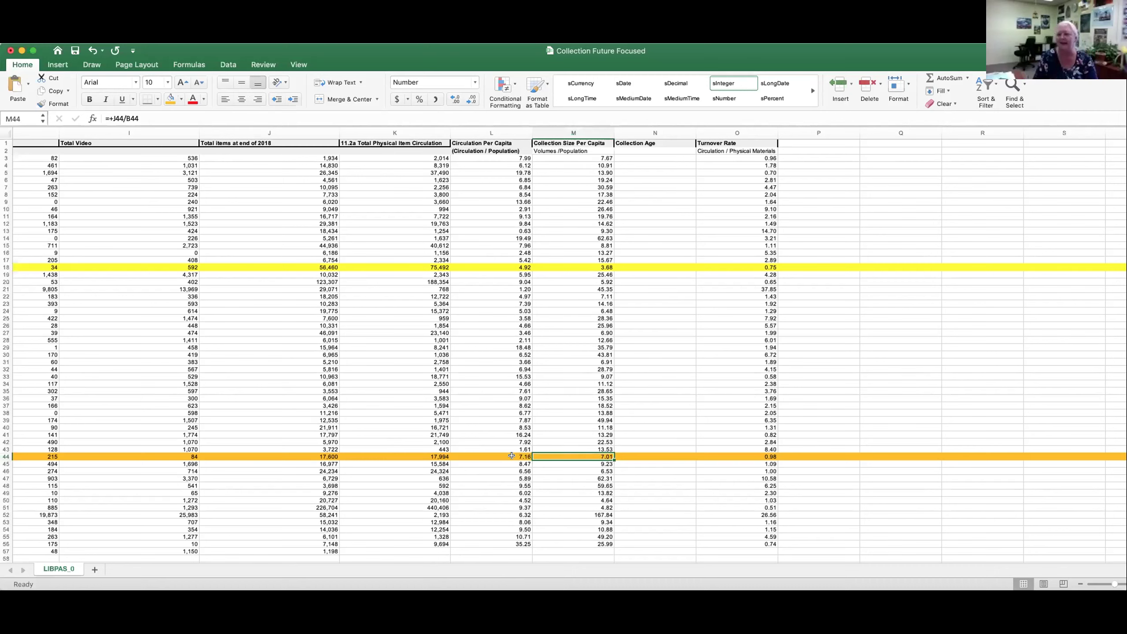
# Inspect O44's formula =+J44/K44, showing Phillipsburg City Library's 0.98 turnover rate
pyautogui.click(770, 455)
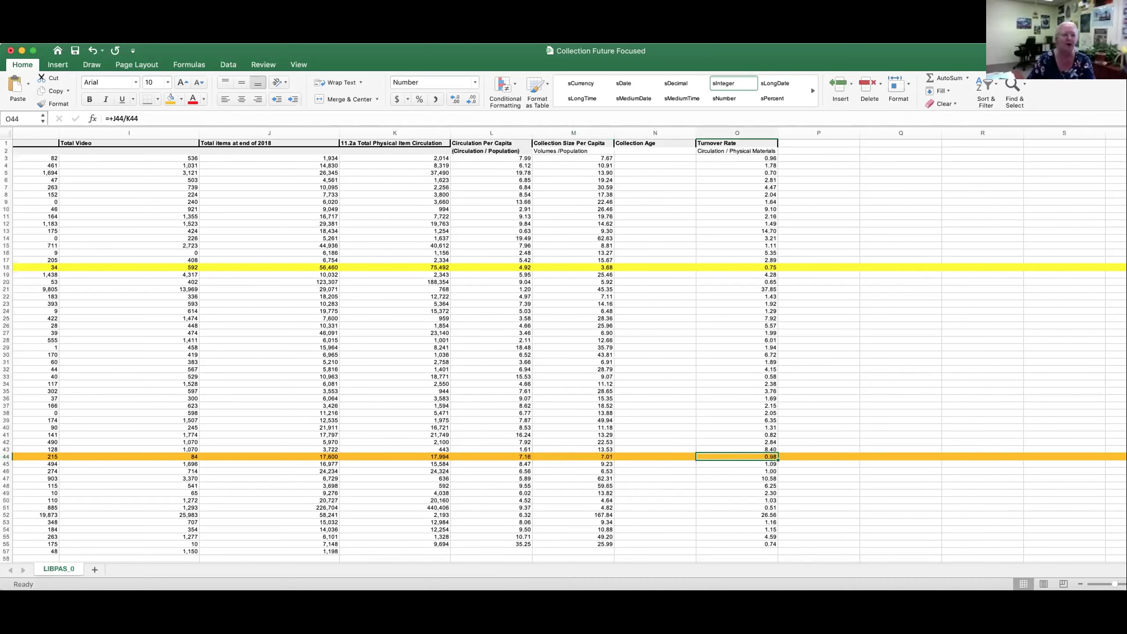
pyautogui.press('super+Tab')
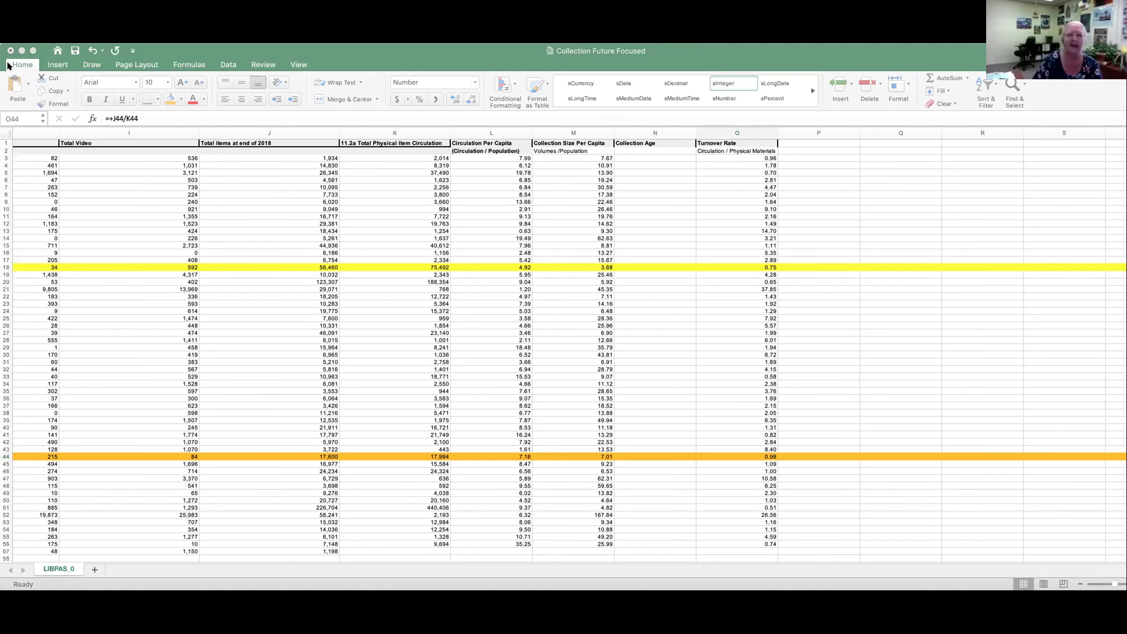
pyautogui.click(408, 48)
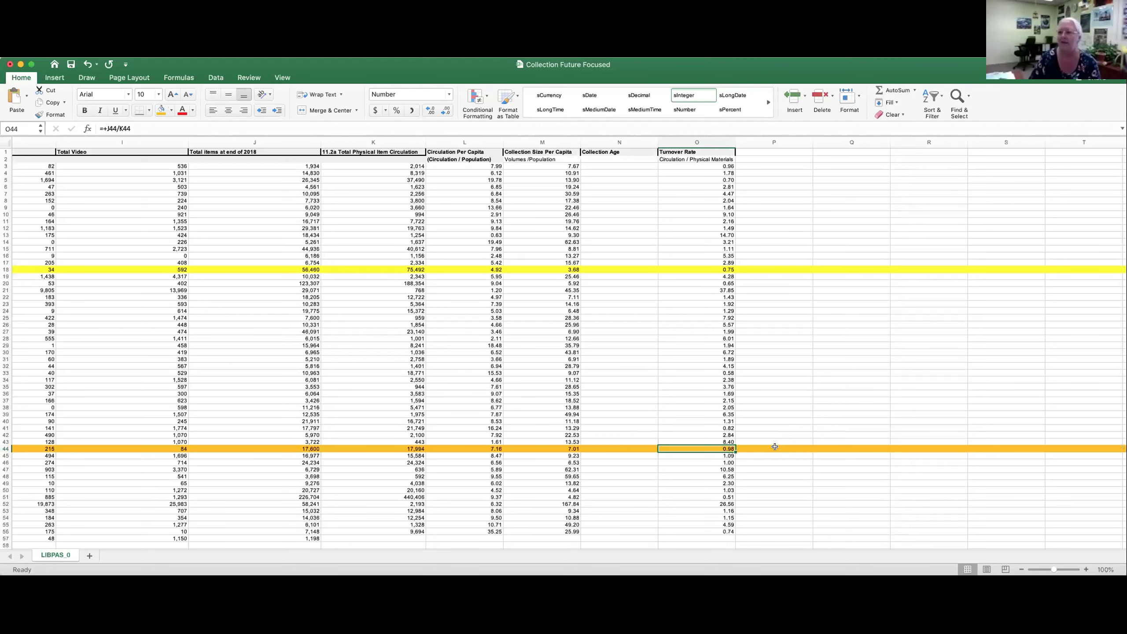
# Select Barnard Library's row 4 and read J4's =SUM(G4:I4) total of 14,830 items
pyautogui.hscroll(-2, 280, 314)
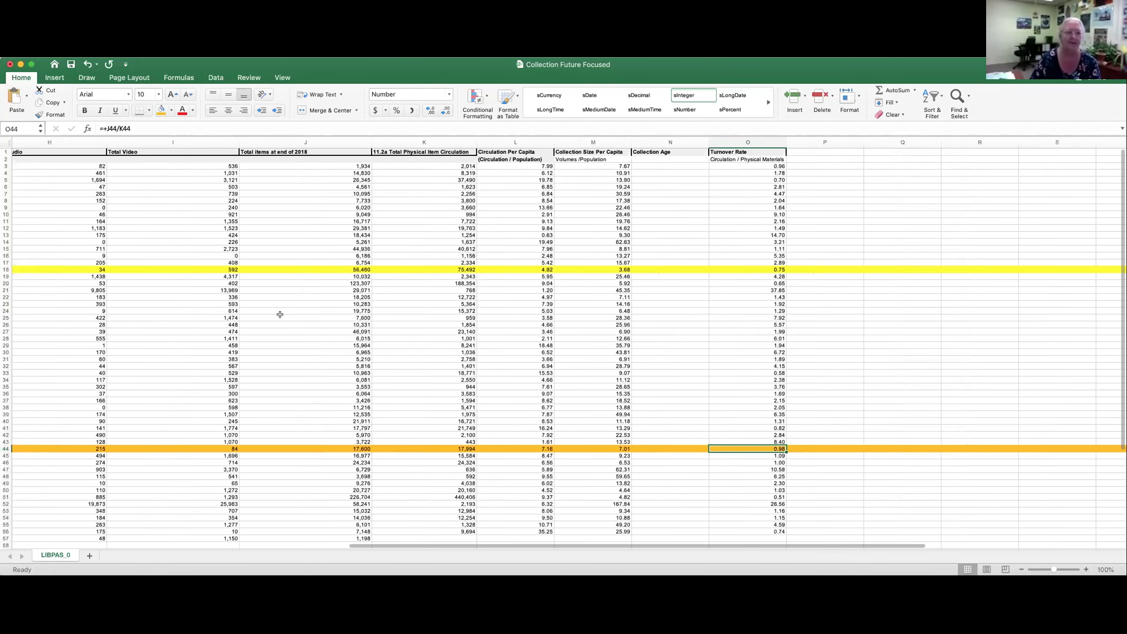
pyautogui.hscroll(-5, 280, 314)
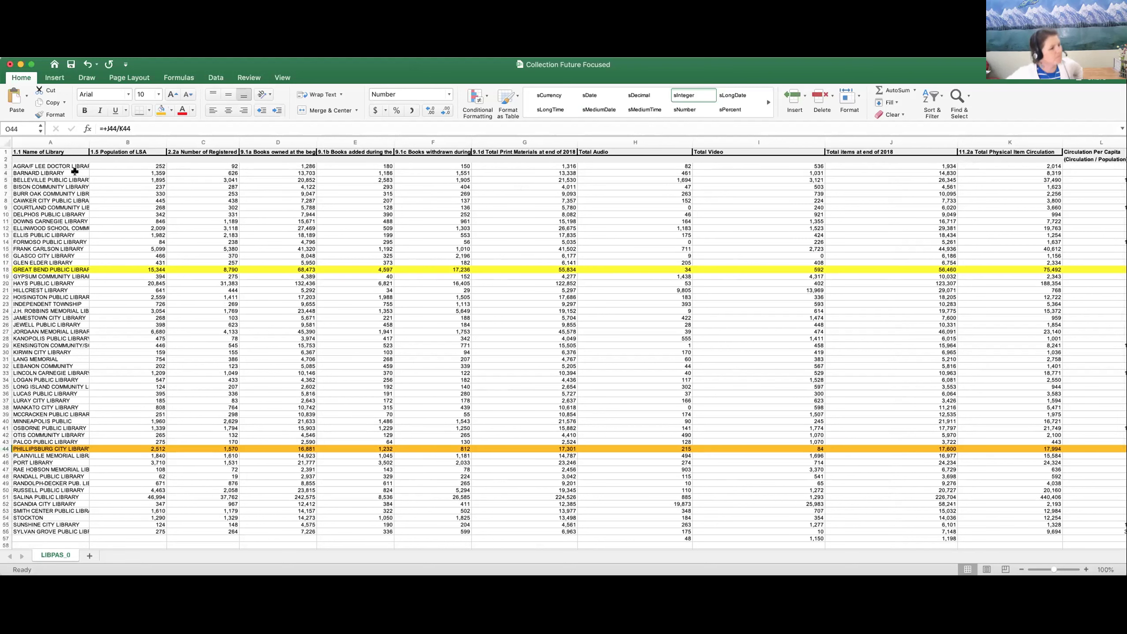
pyautogui.click(6, 172)
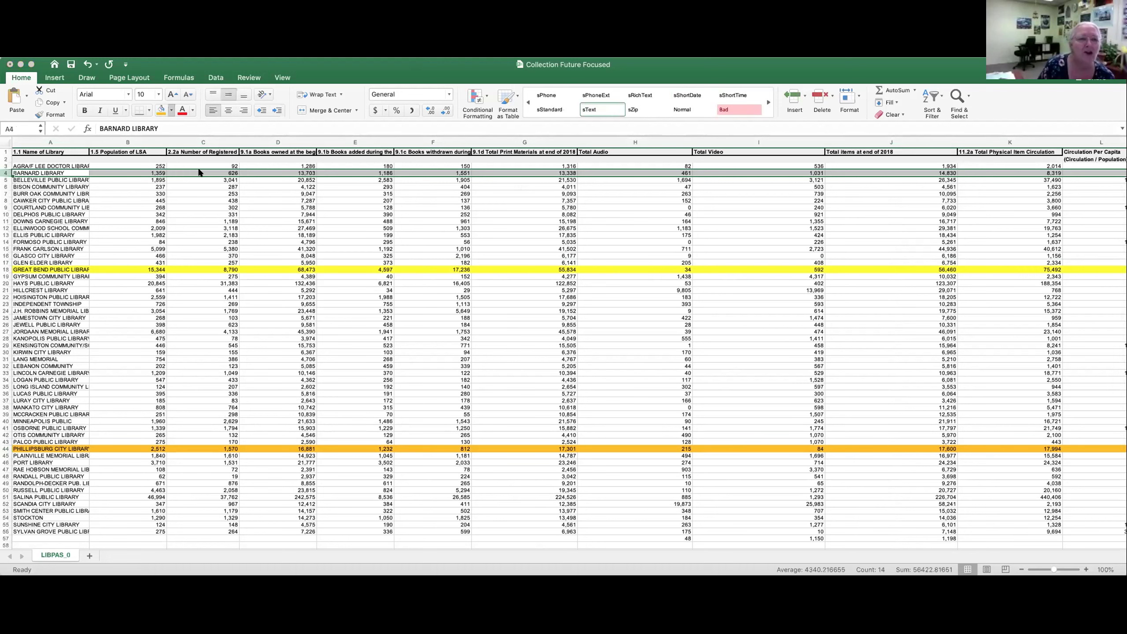
pyautogui.click(232, 221)
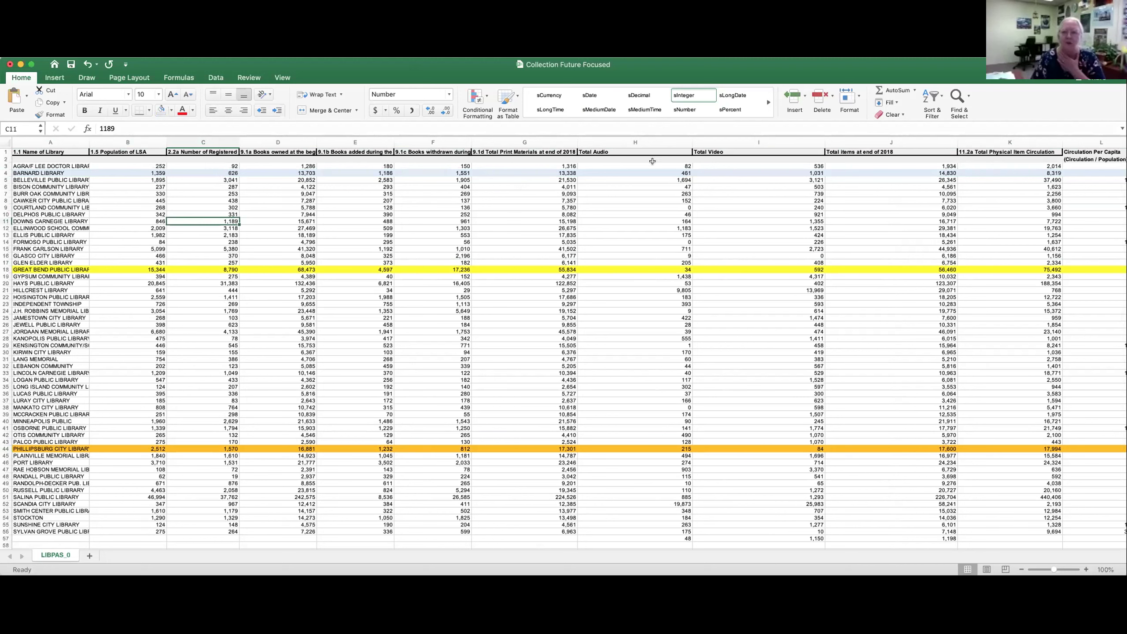
pyautogui.click(549, 171)
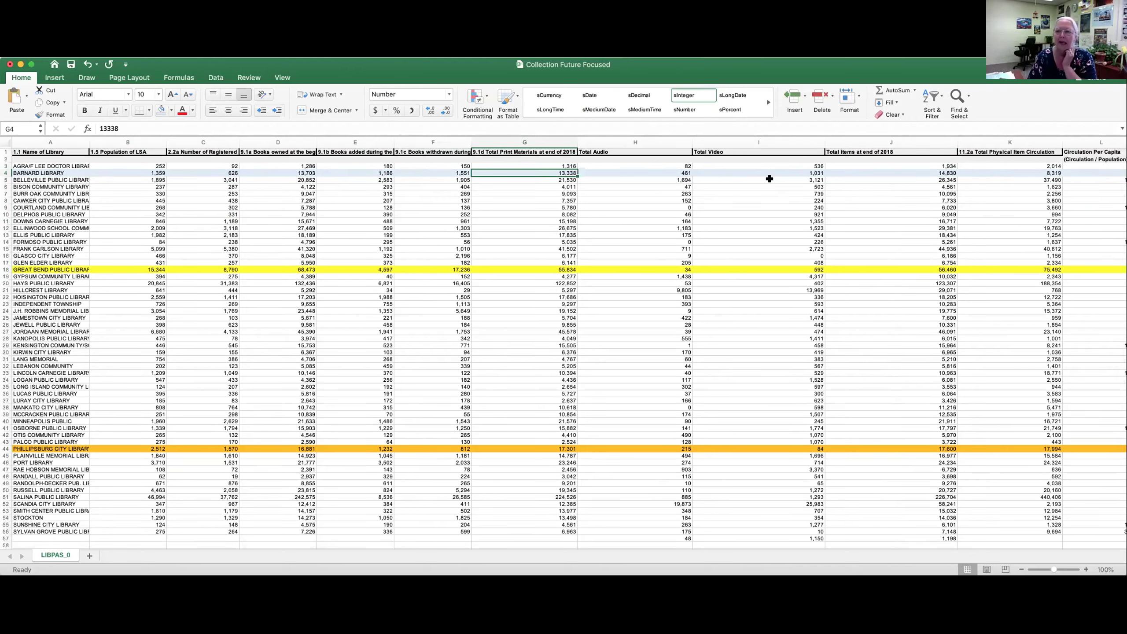
pyautogui.click(941, 173)
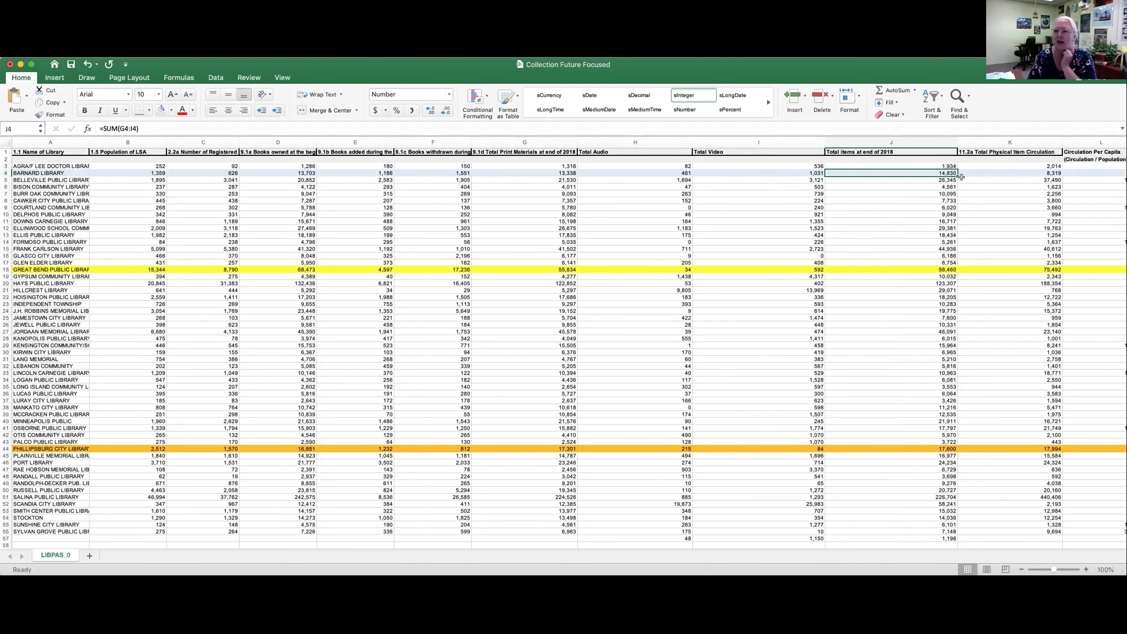
# Inspect L4's formula =+K4/B4, giving Barnard Library 6.12 circulation per capita
pyautogui.hscroll(10, 961, 177)
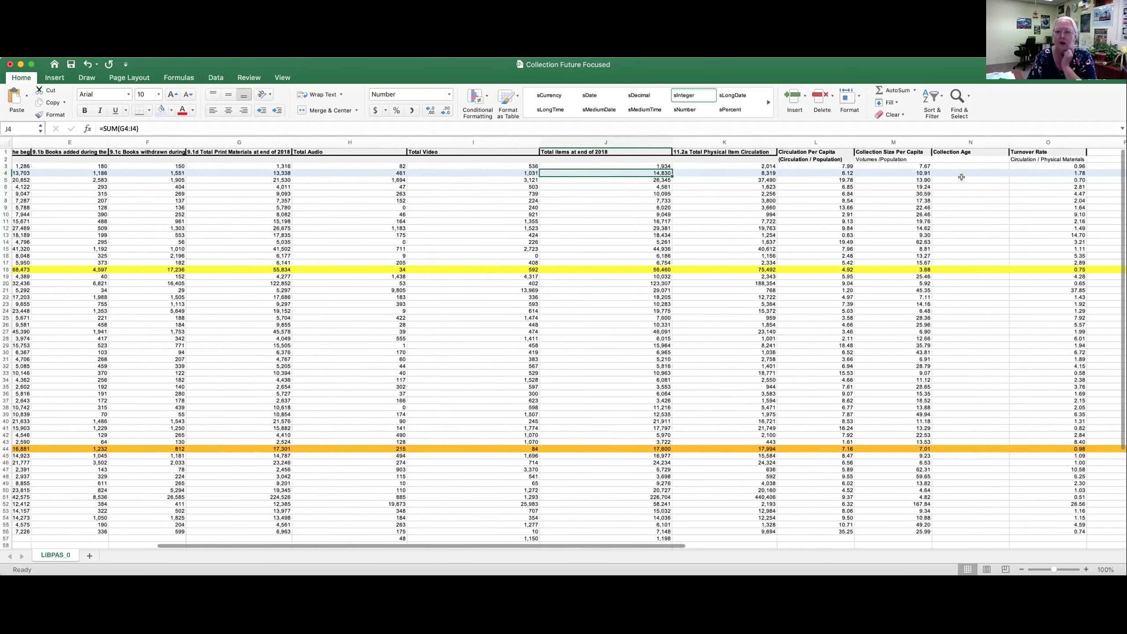
pyautogui.hscroll(2, 961, 177)
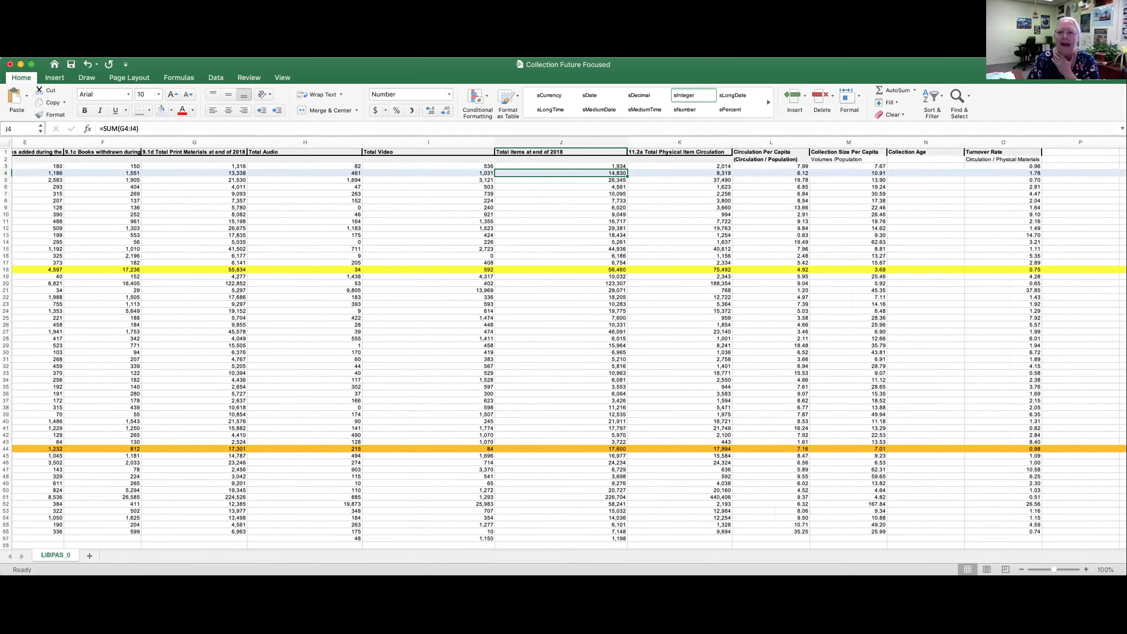
pyautogui.click(784, 172)
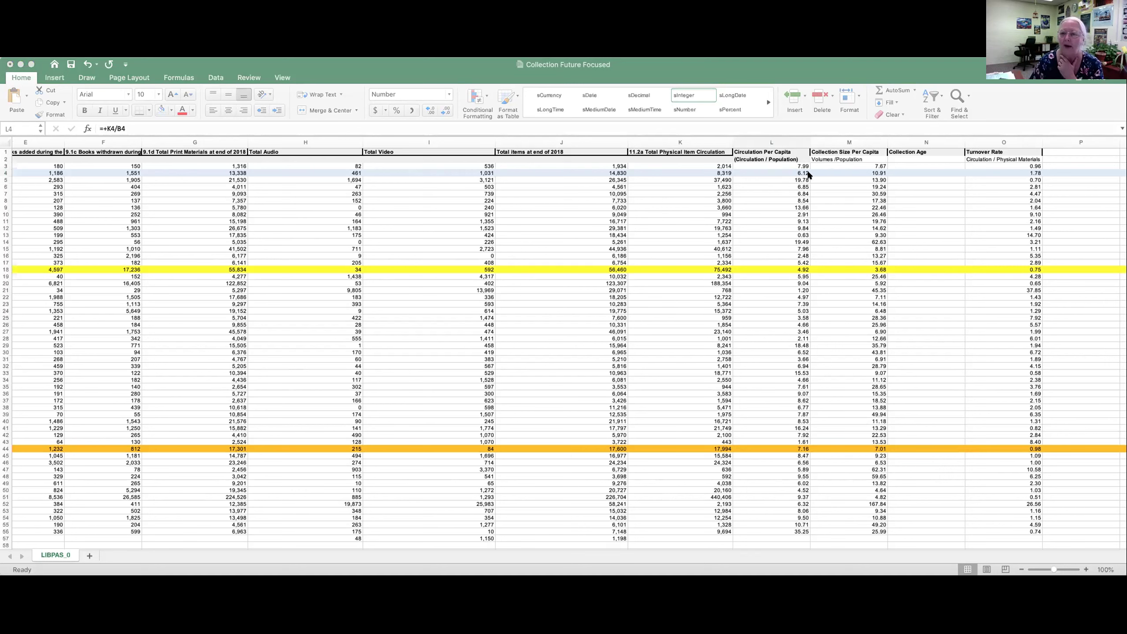
# Inspect M4's formula =+J4/B4, giving Barnard Library 10.91 items per capita
pyautogui.click(876, 173)
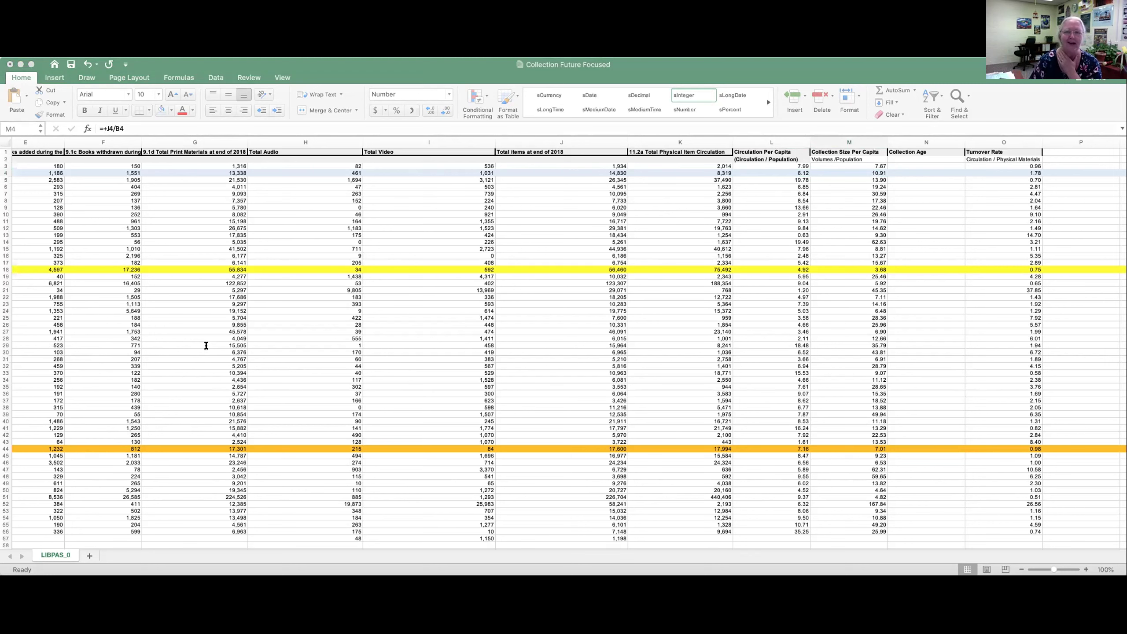
pyautogui.click(860, 171)
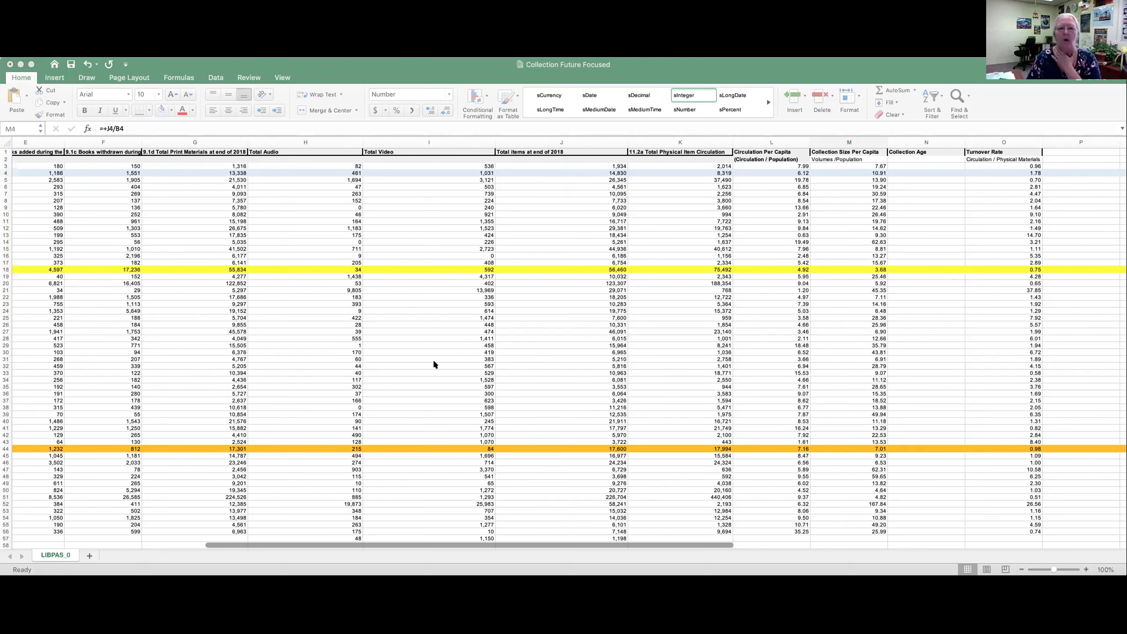
pyautogui.click(461, 356)
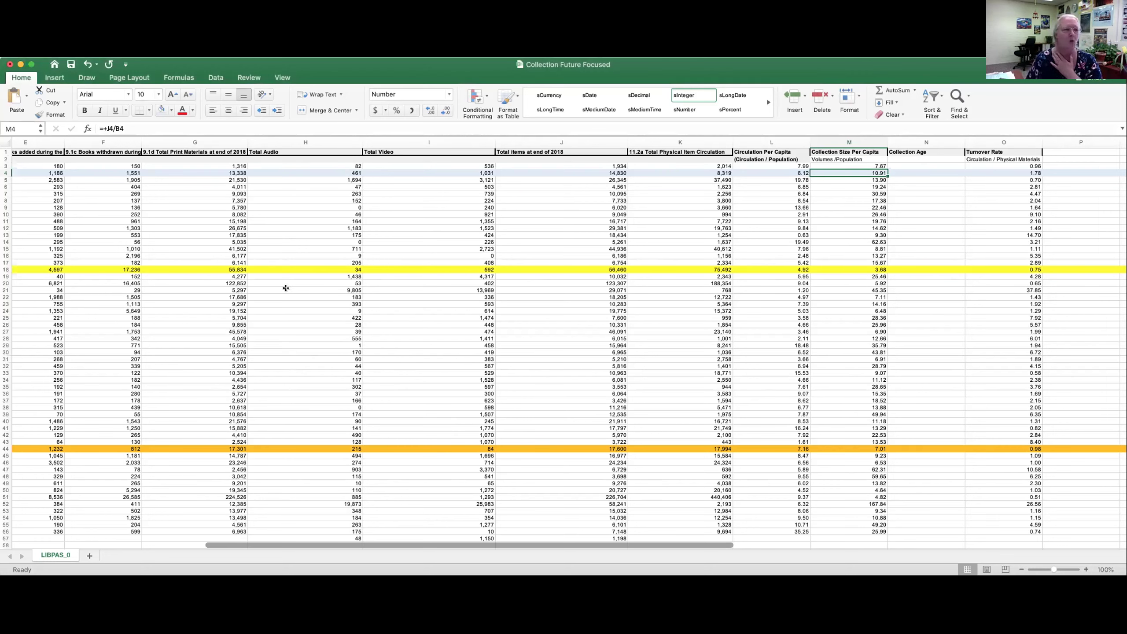